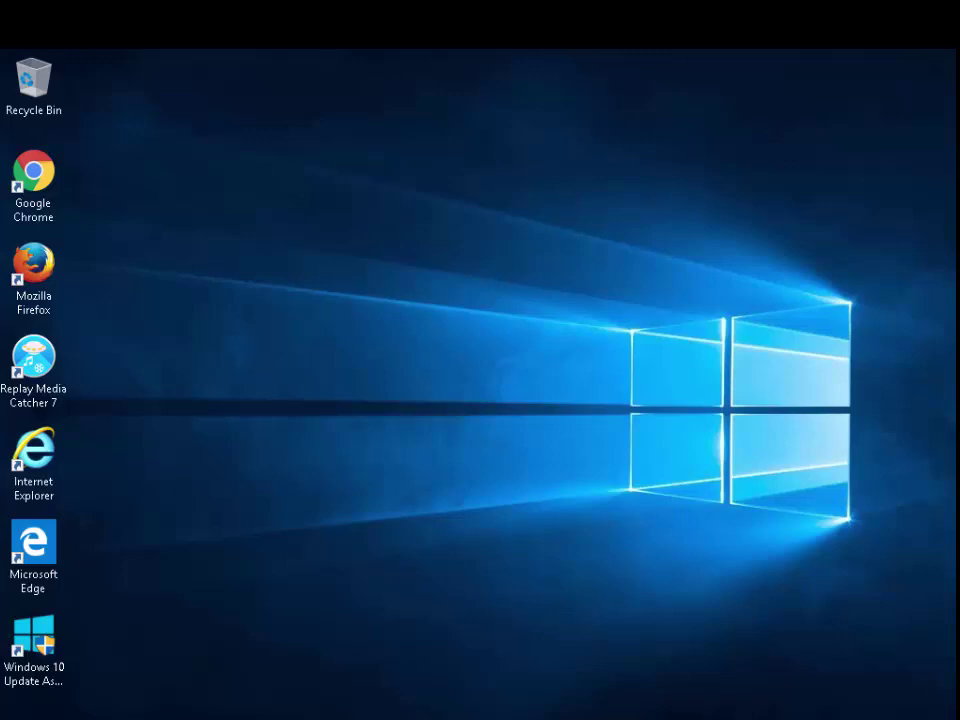
Step: Open Word and create a blank document
key(super)
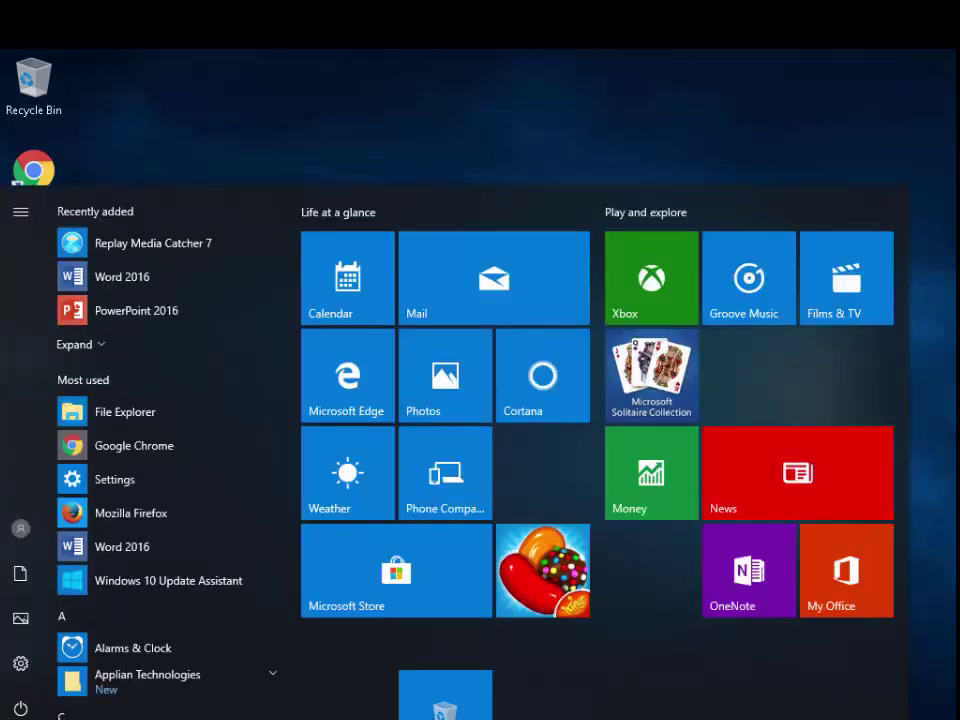
click(117, 548)
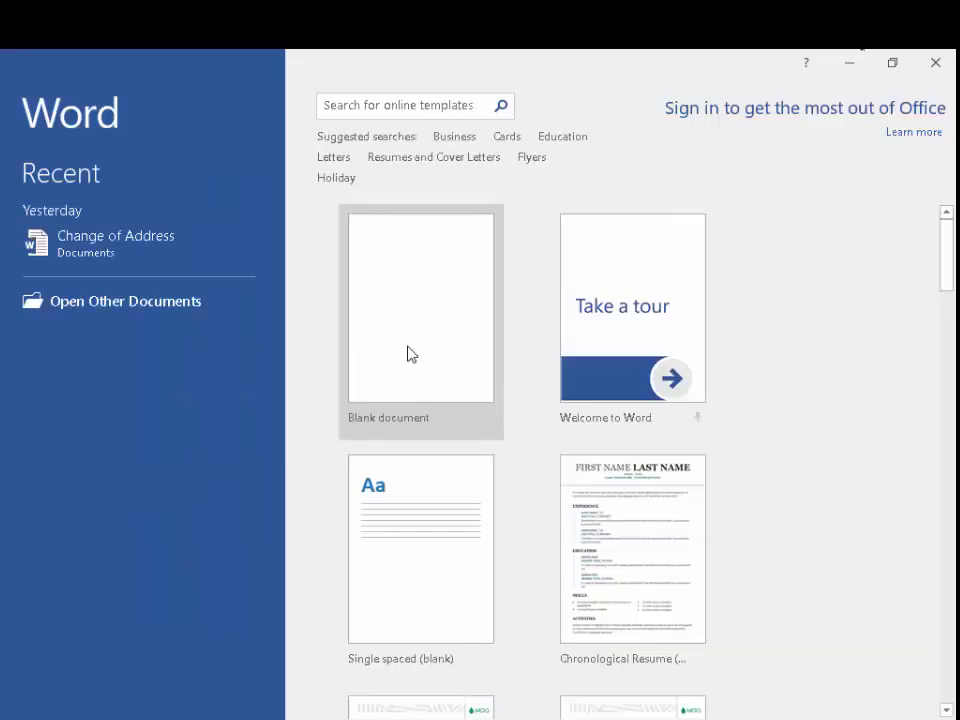
click(403, 338)
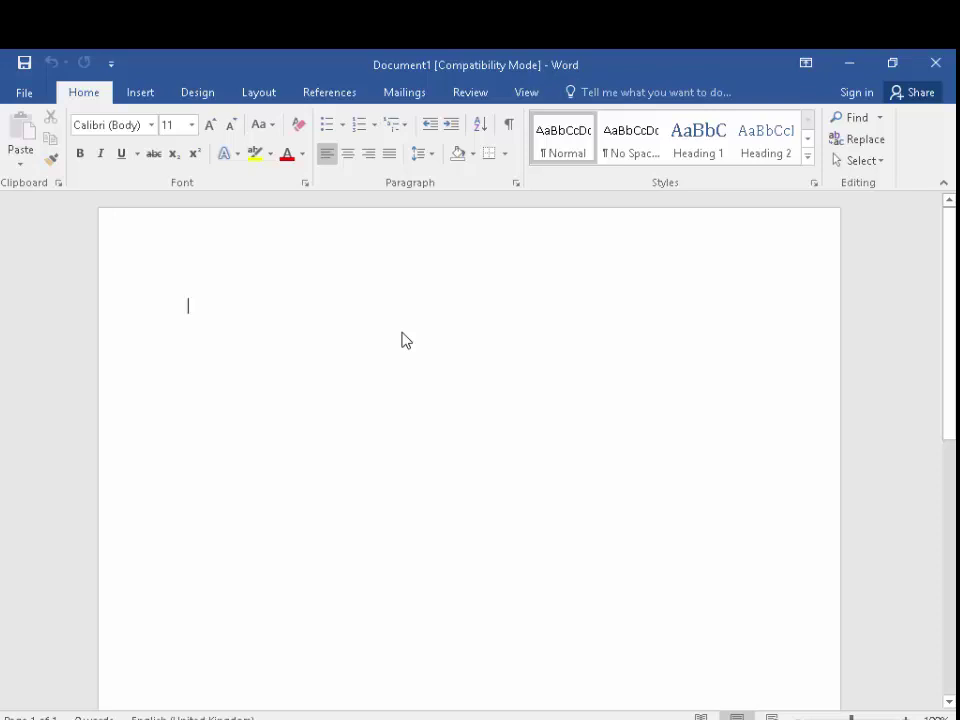
Step: Add the page header text "Big Quiz Night"
double_click(211, 226)
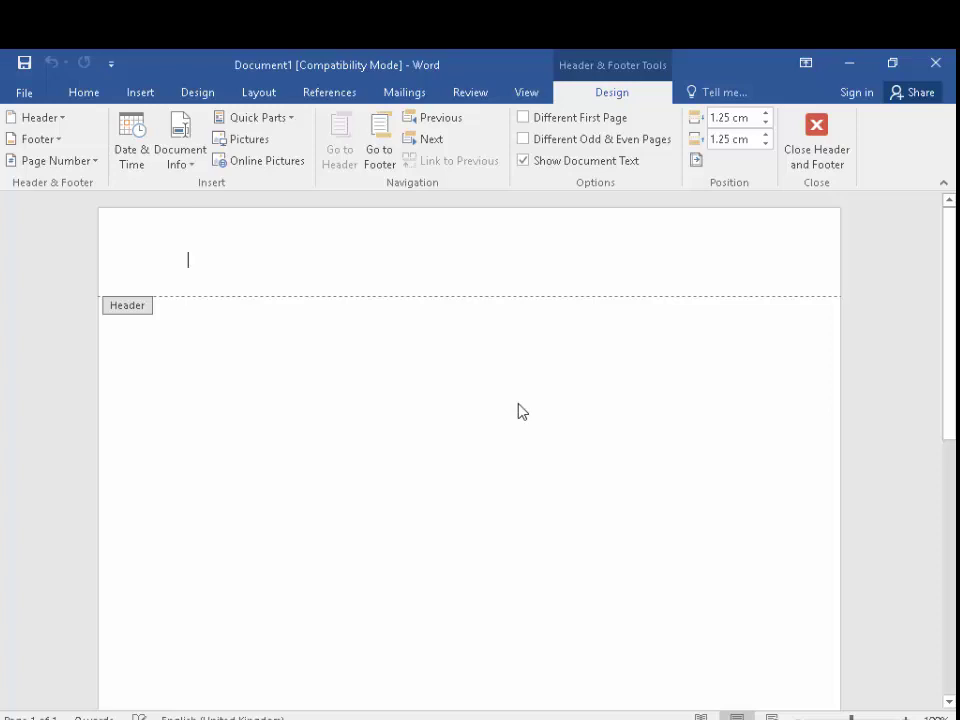
text(Blg quiz N)
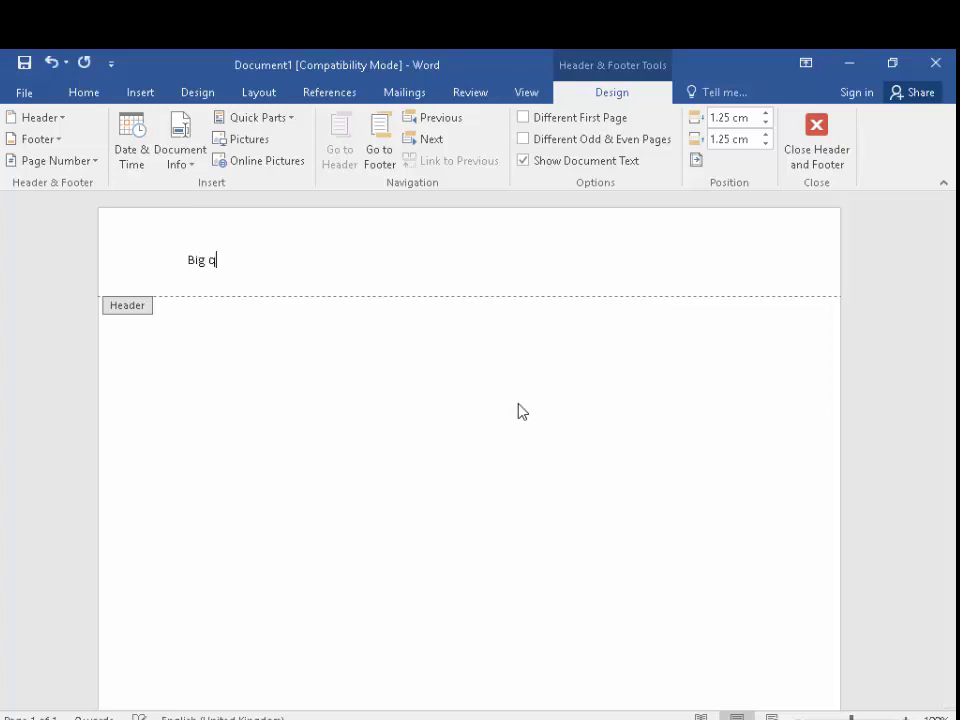
key(BackSpace)
key(BackSpace)
key(BackSpace)
key(BackSpace)
key(BackSpace)
key(BackSpace)
text(Quiz Night)
Step: Centre the header text and return to the document body
click(86, 93)
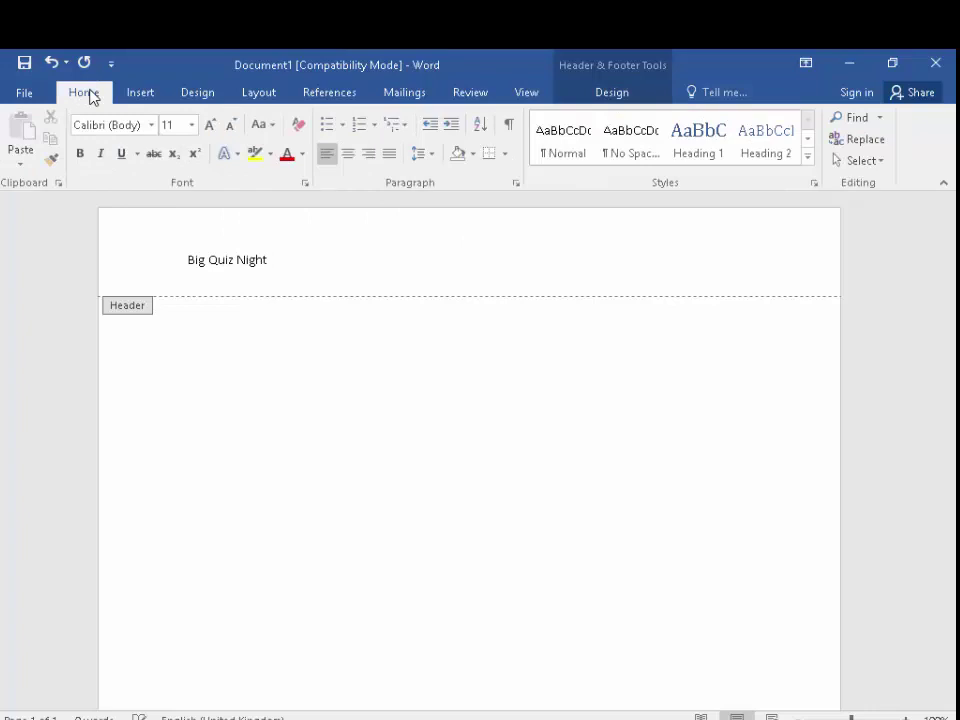
click(349, 157)
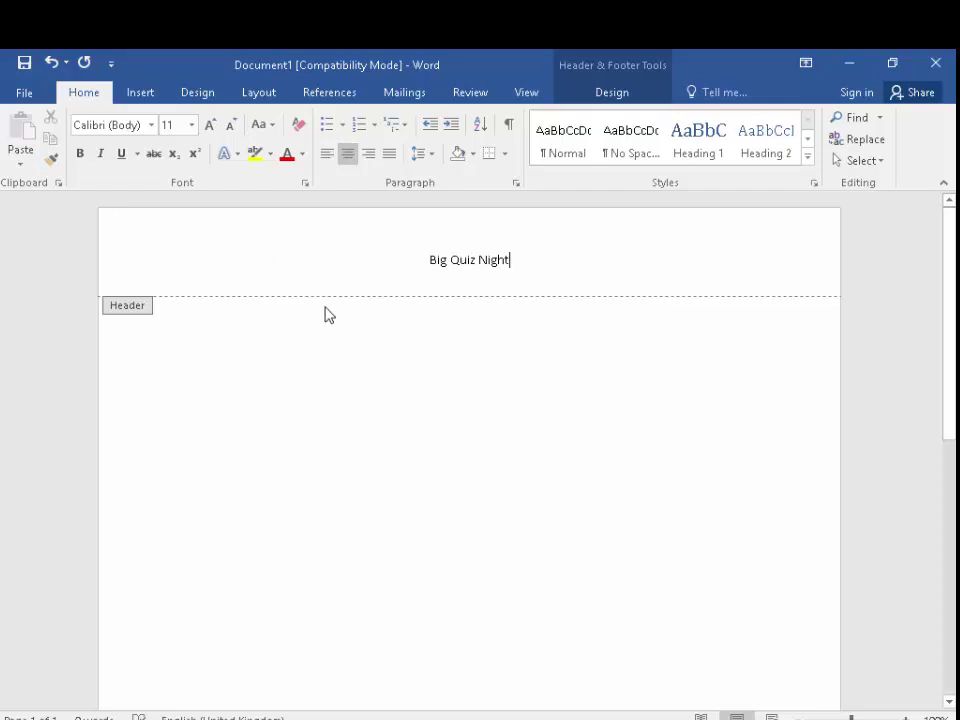
double_click(138, 341)
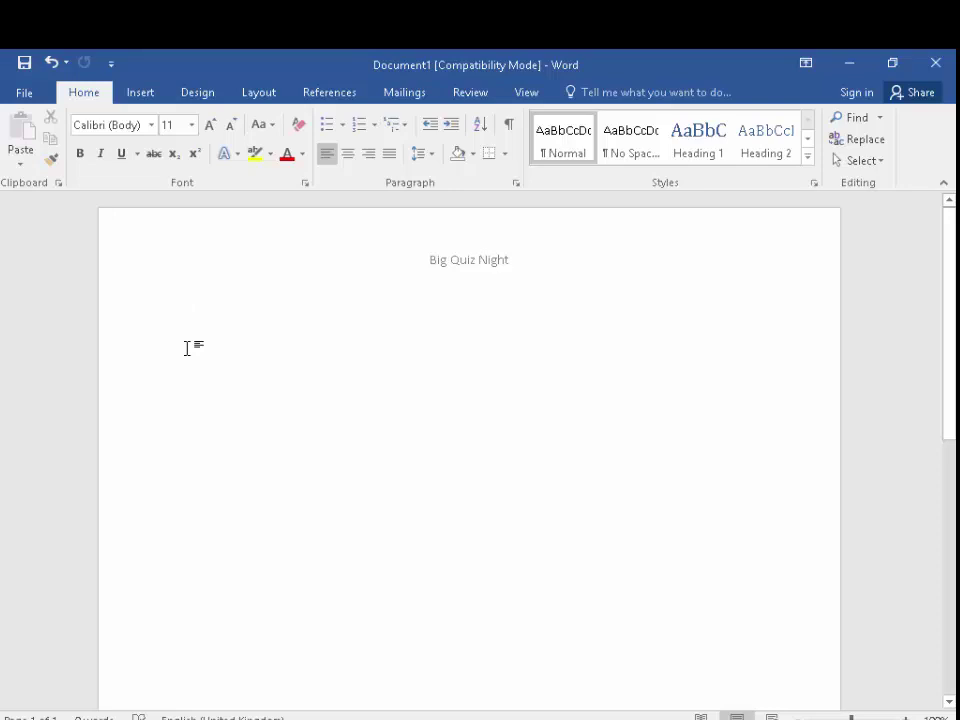
Step: Write "Quiz Round" followed by an underlined blank of seven underscores, and start a new paragraph with underlining off
text(Quiz Round)
click(122, 155)
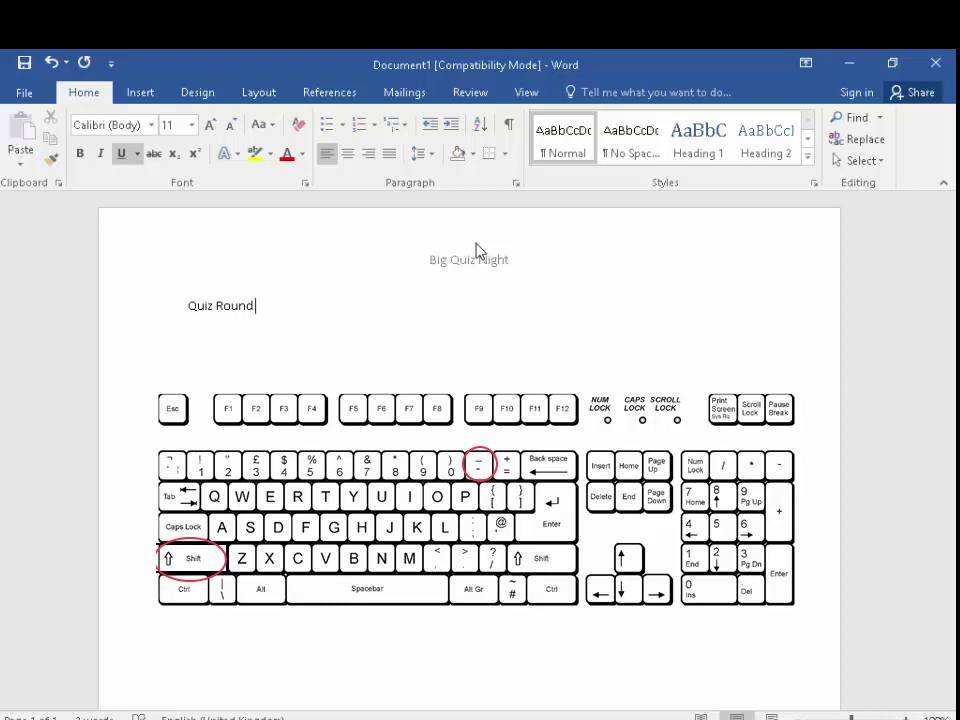
text(_______)
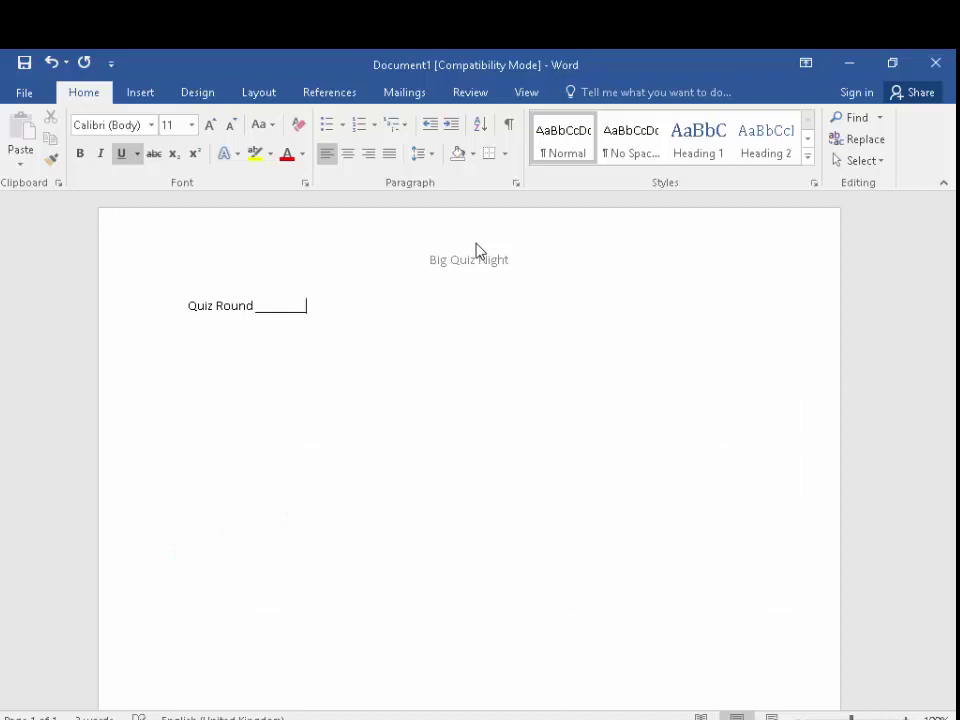
key(Return)
click(124, 153)
click(122, 156)
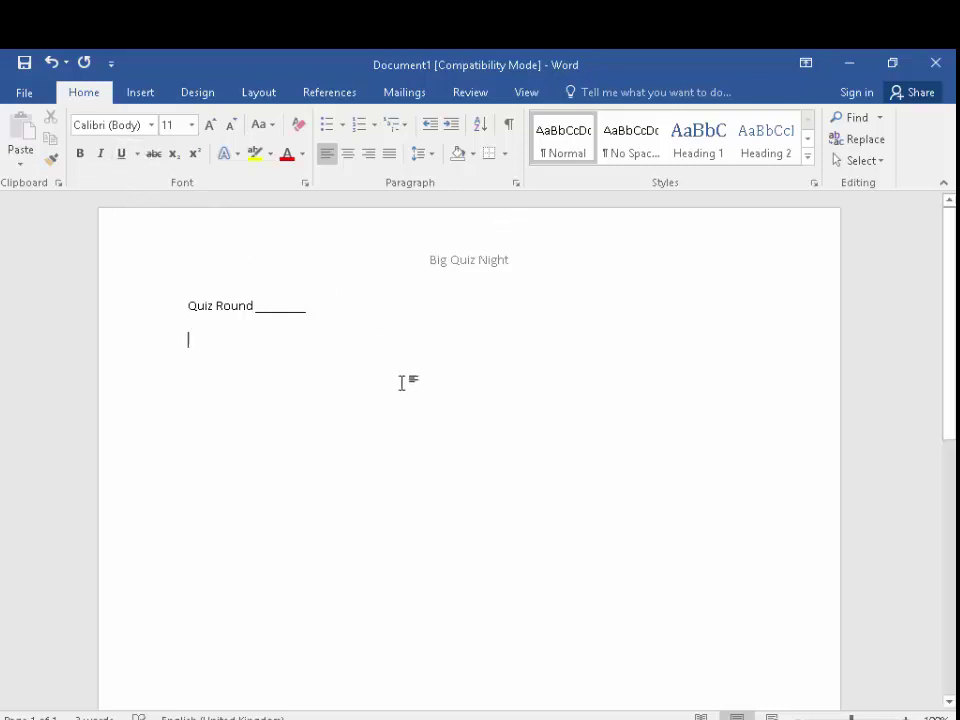
Step: Write "Team Name" followed by a long underlined blank of underscores, and start a new paragraph
text(Te)
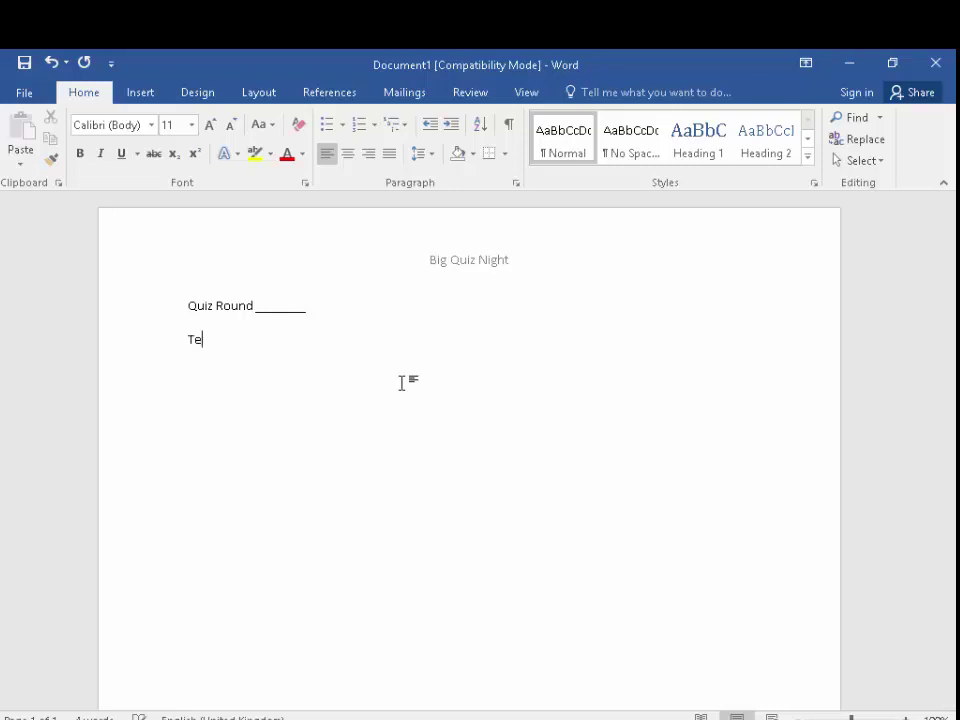
text(am Name)
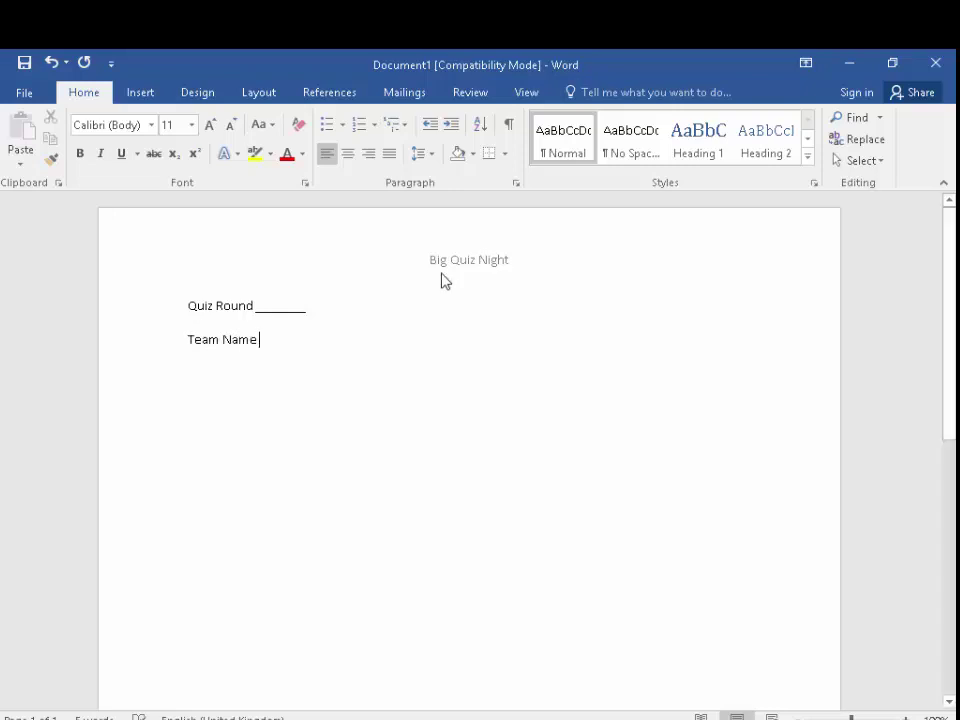
click(121, 154)
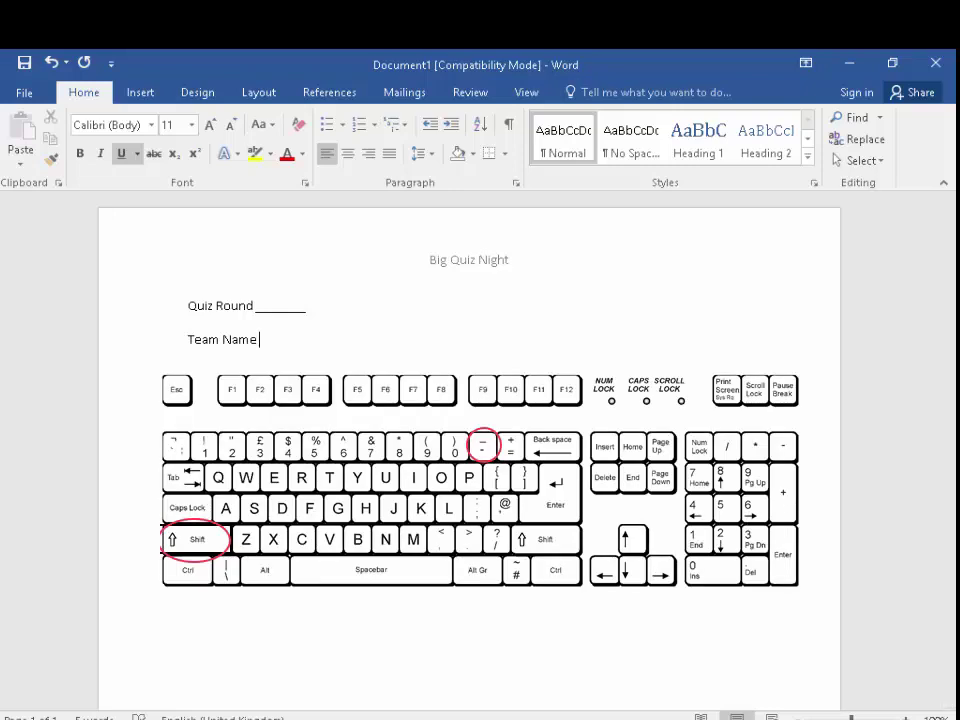
text(__________________________)
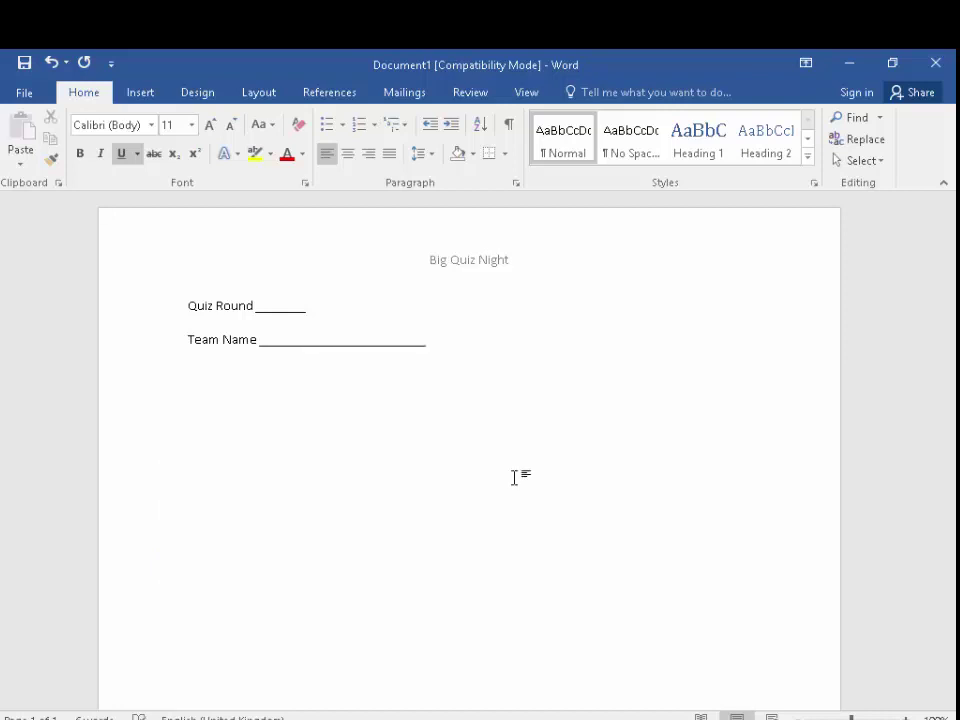
key(Return)
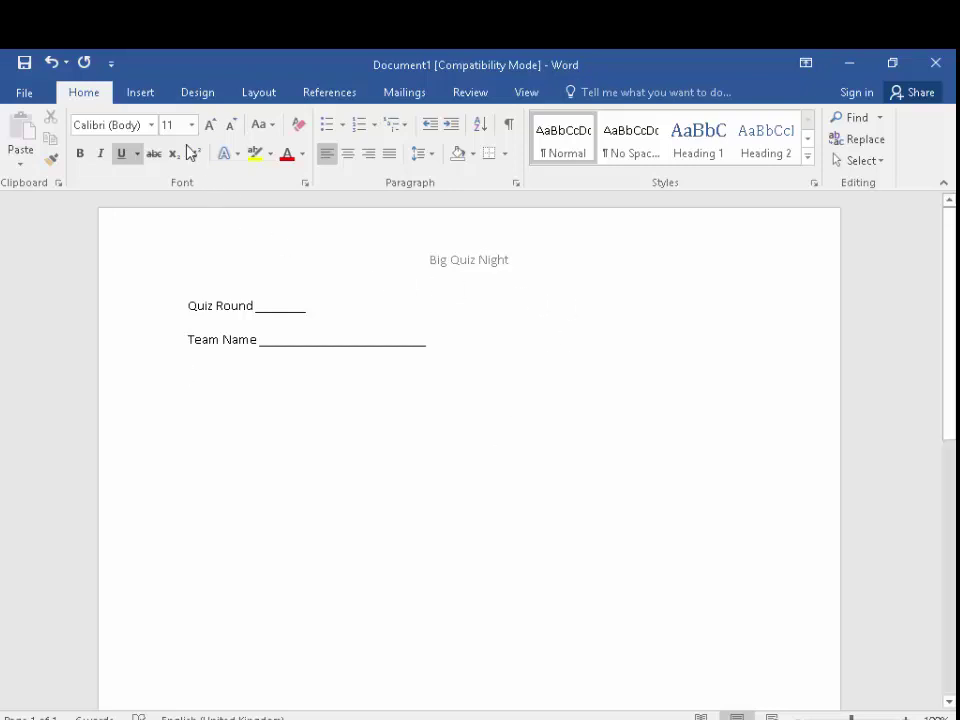
Step: Insert a table with 2 columns and 11 rows below the Team Name line
click(142, 93)
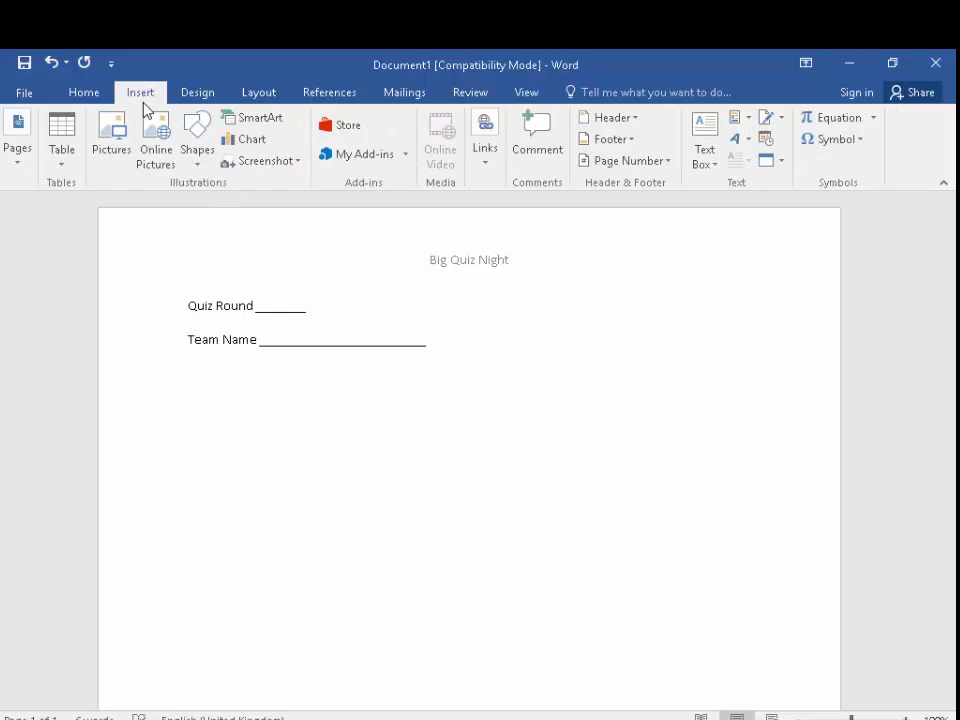
click(62, 134)
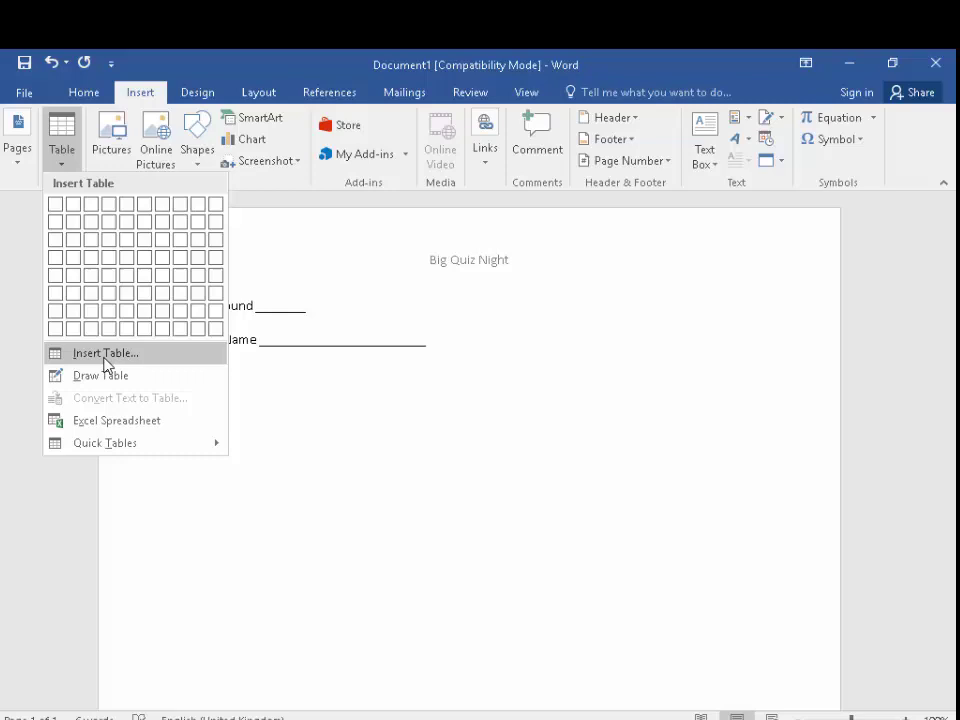
click(146, 363)
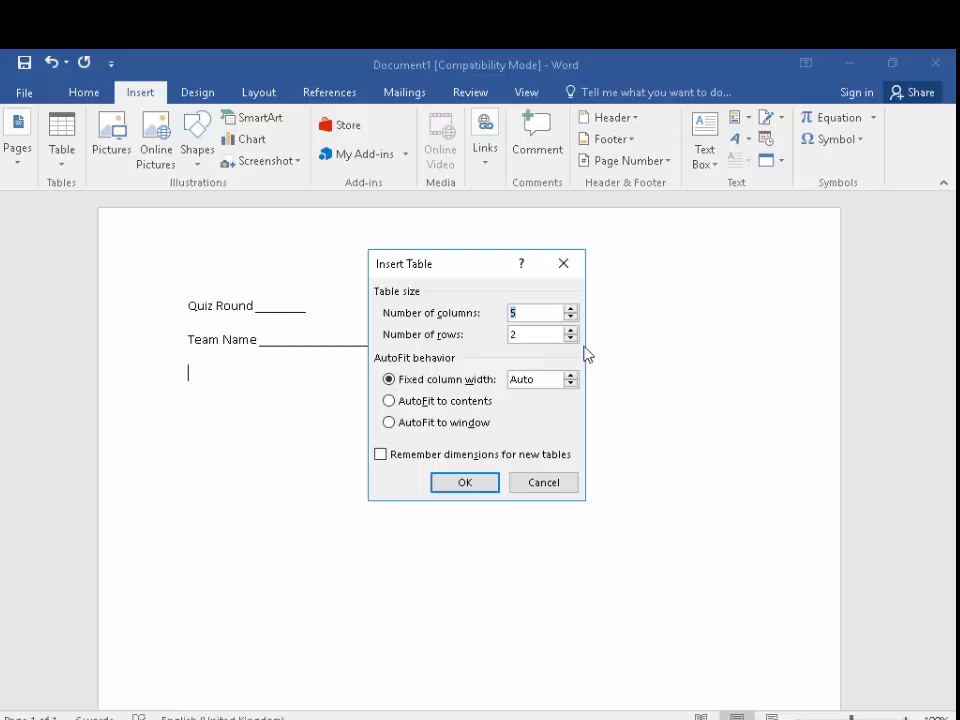
click(570, 317)
click(570, 317)
click(570, 331)
click(570, 331)
click(570, 331)
click(484, 486)
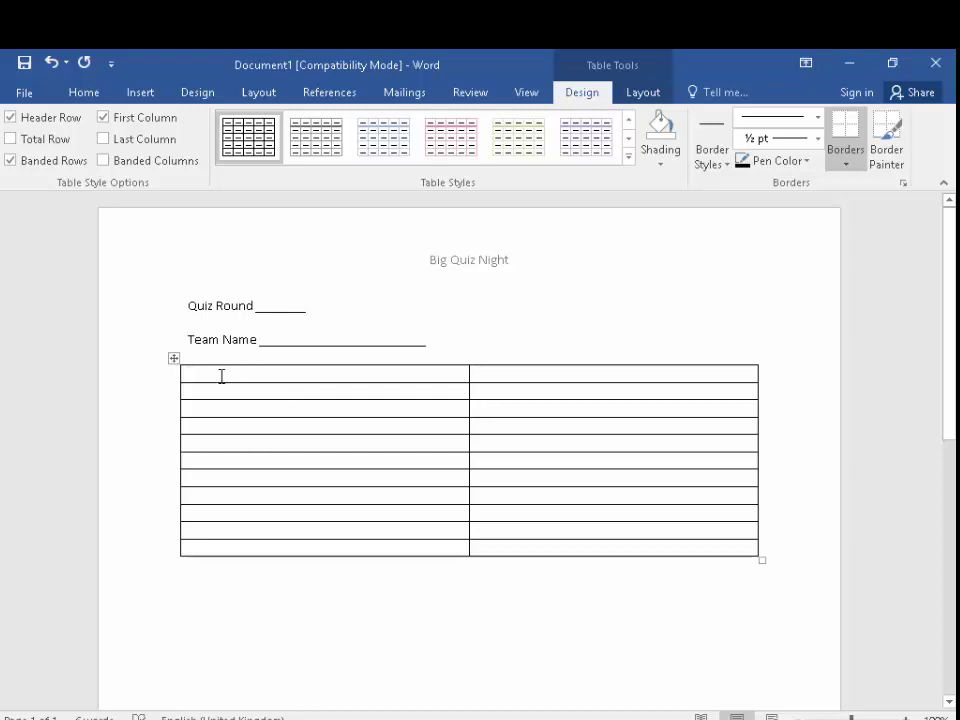
Step: Enter "No" without underlining in the first cell of the table's first row
text(N)
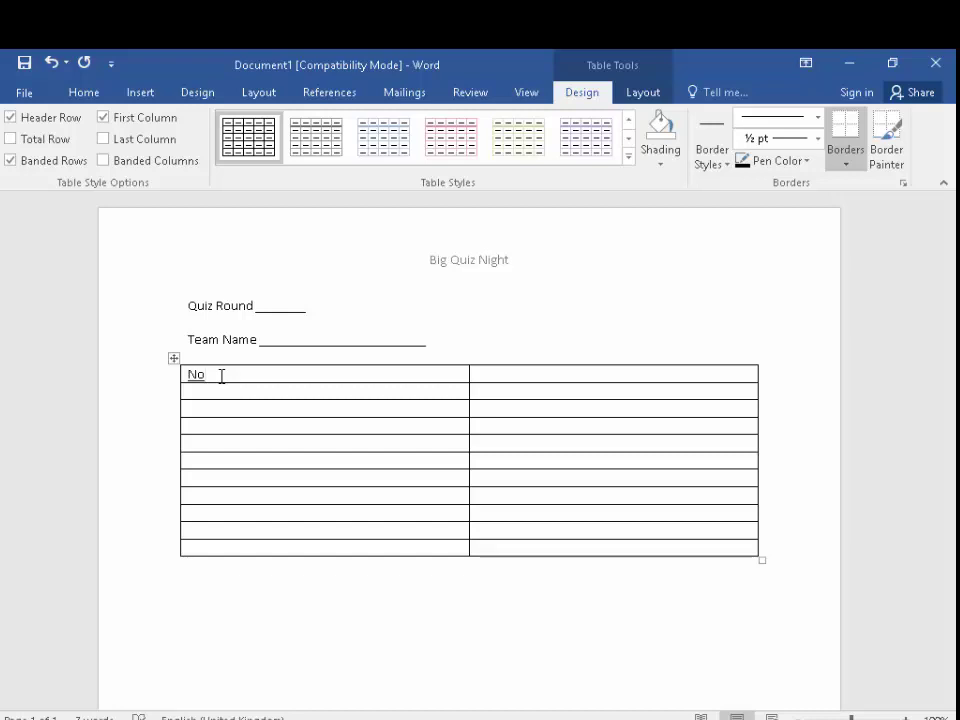
key(BackSpace)
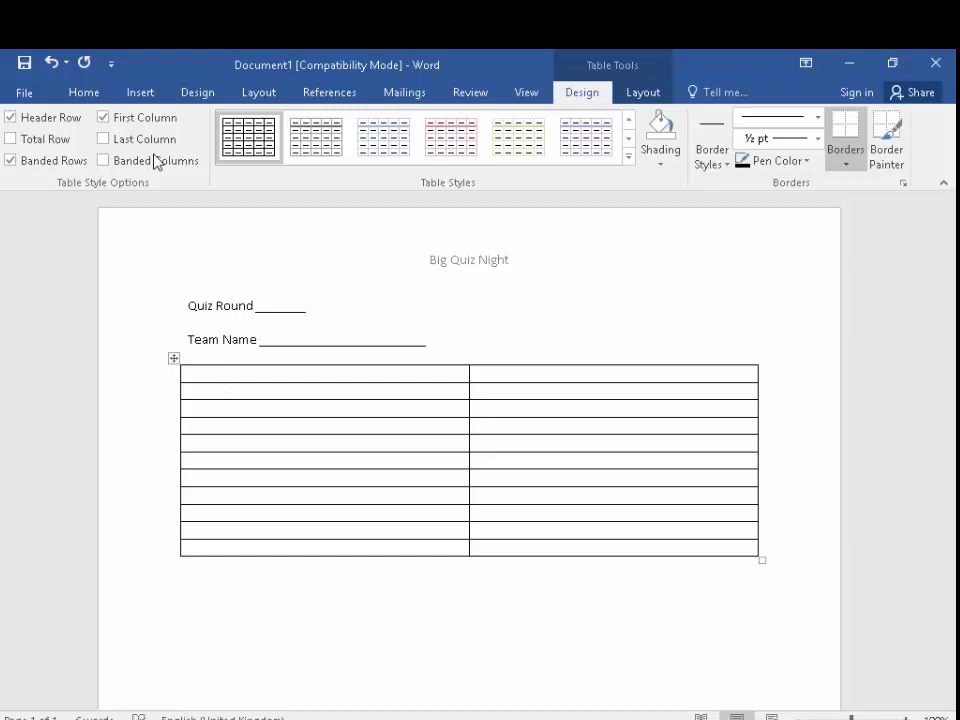
click(85, 94)
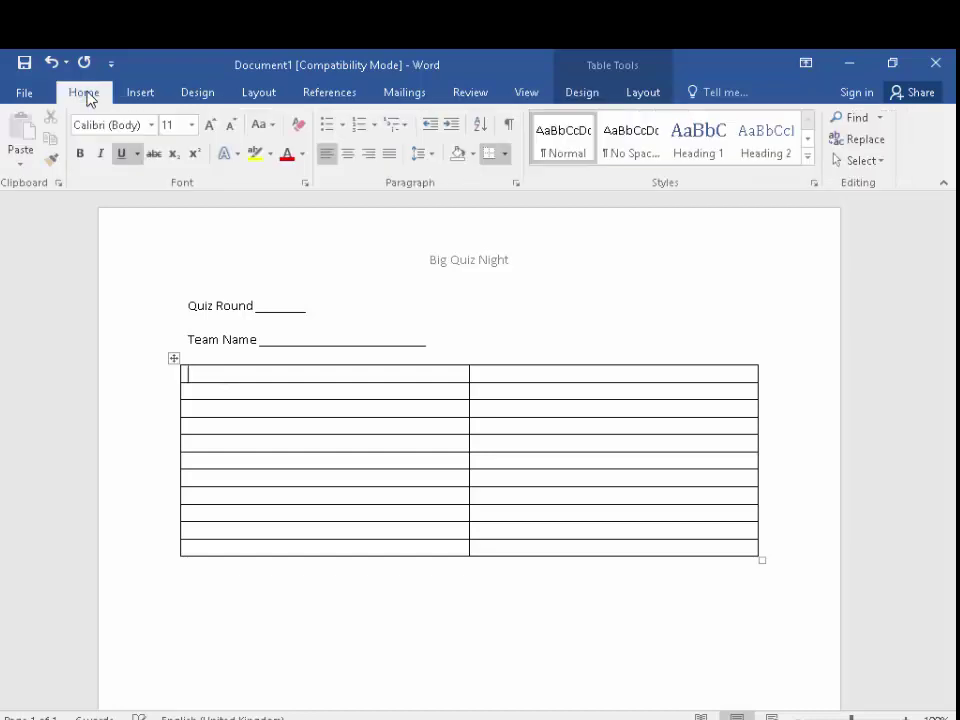
click(121, 155)
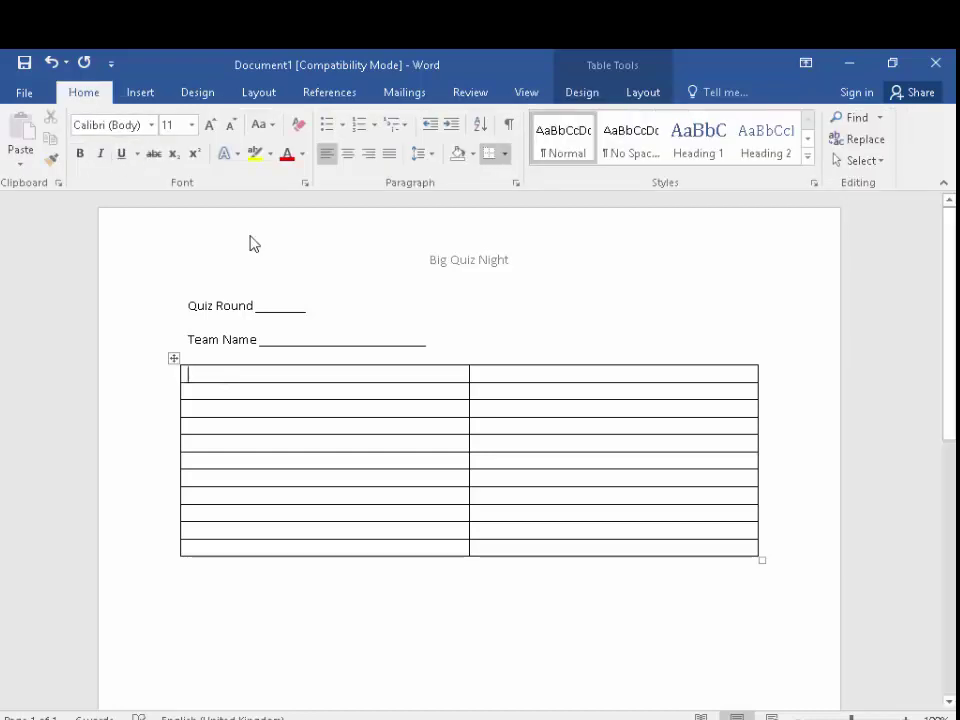
text(No)
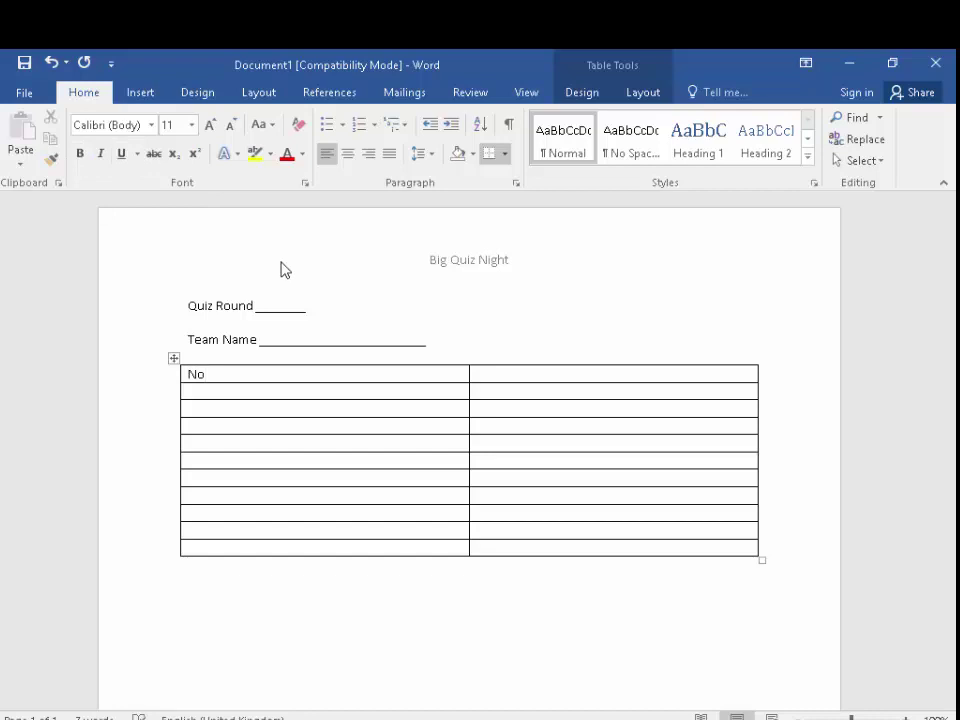
Step: Enter "Answer" without underlining as the second column's heading, and narrow the No column to just fit its heading
click(487, 374)
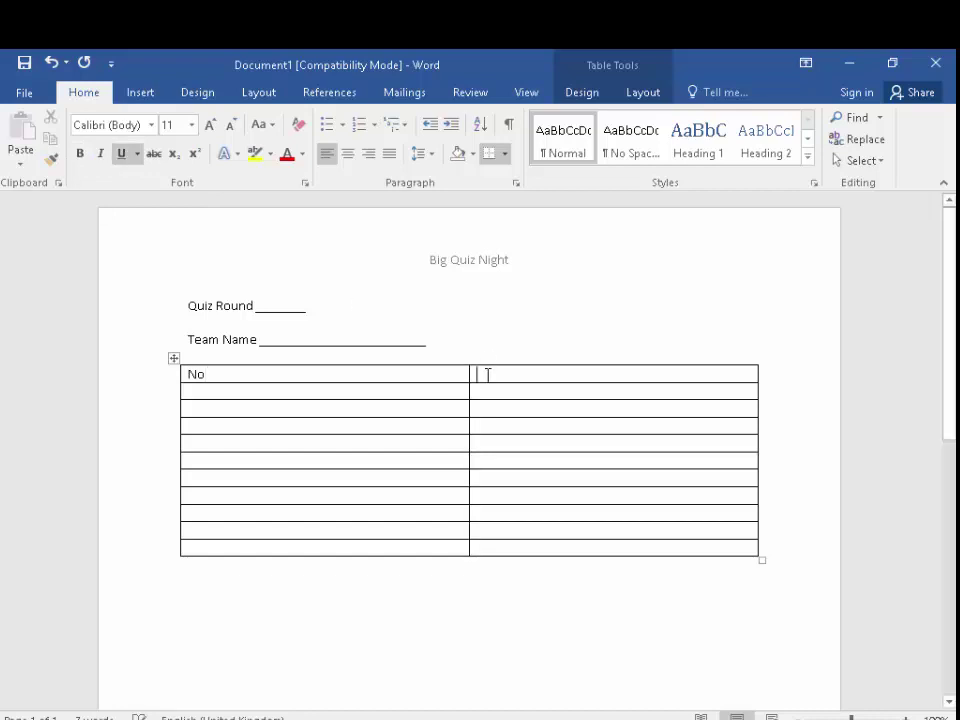
text(A)
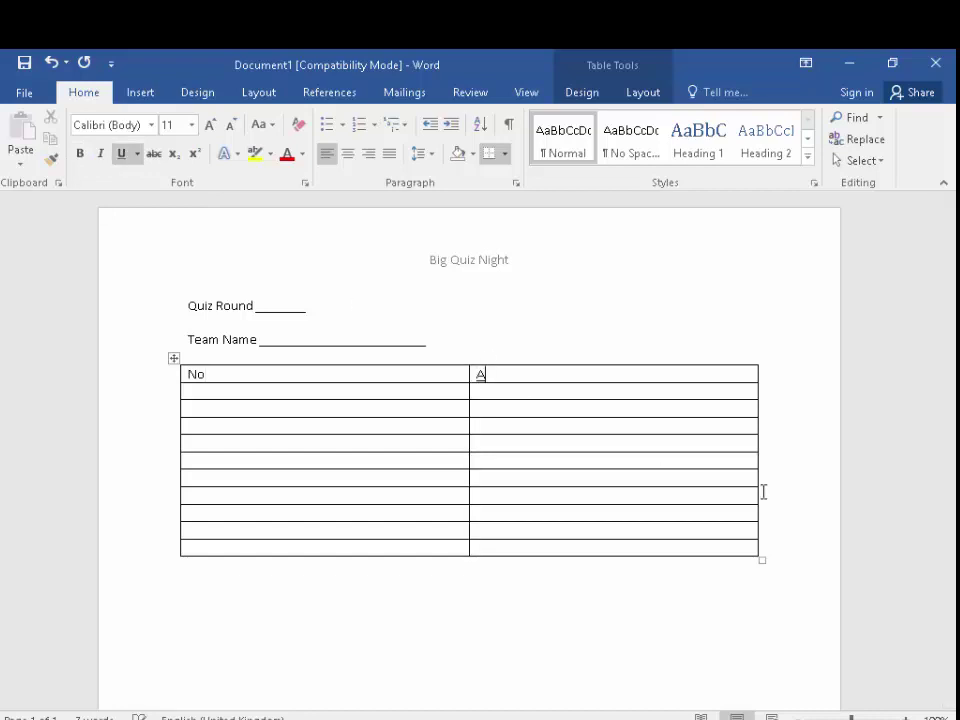
text(nswr)
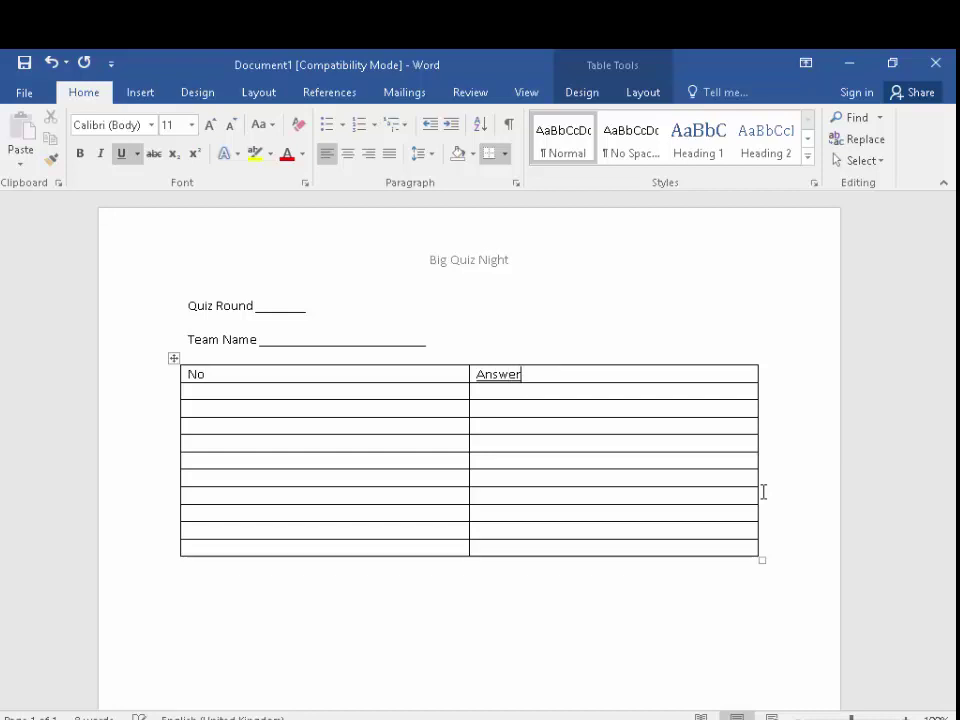
key(BackSpace)
key(BackSpace)
key(BackSpace)
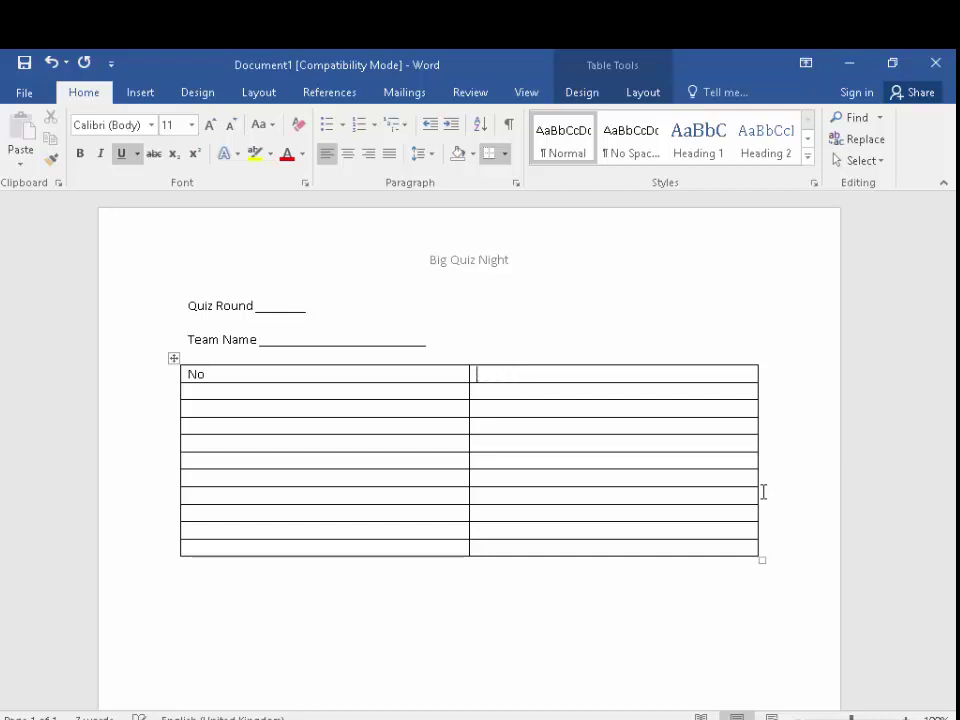
click(123, 154)
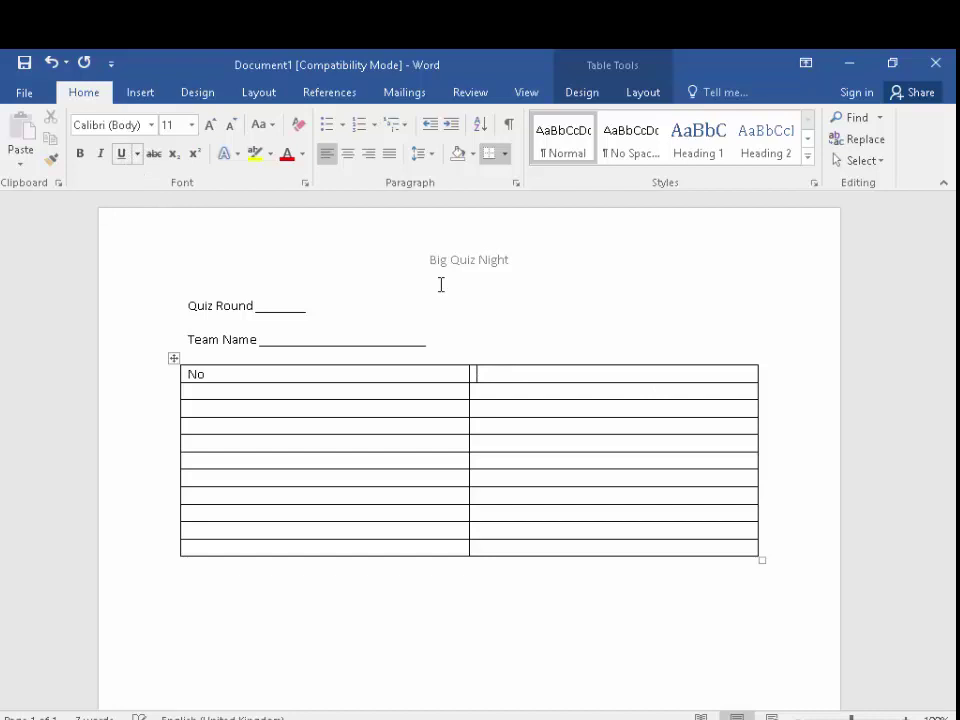
text(Answer)
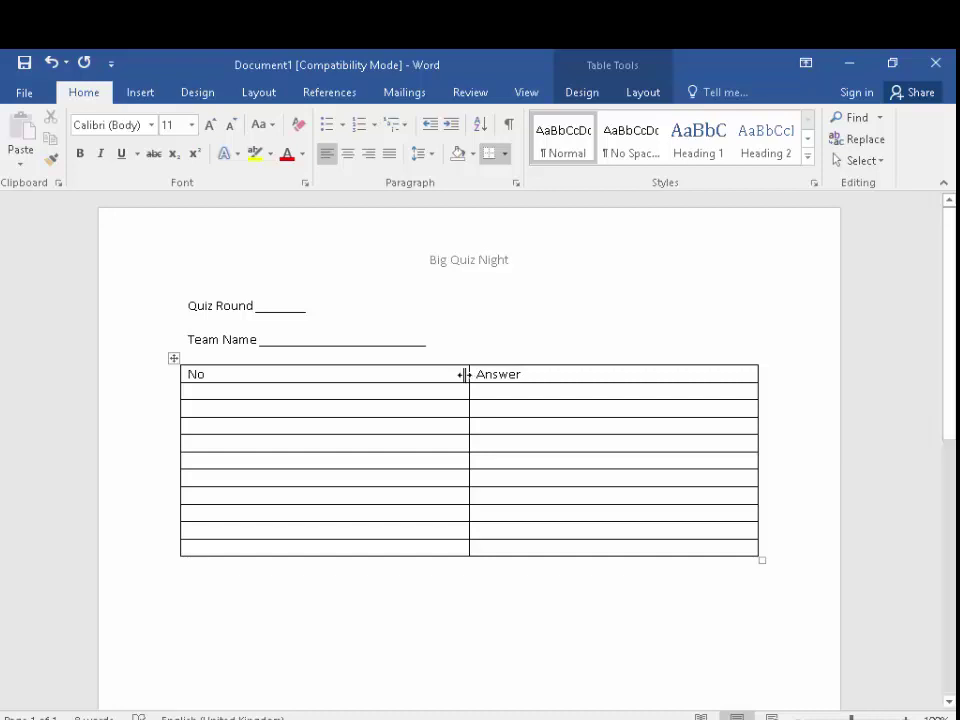
drag(464, 375, 216, 376)
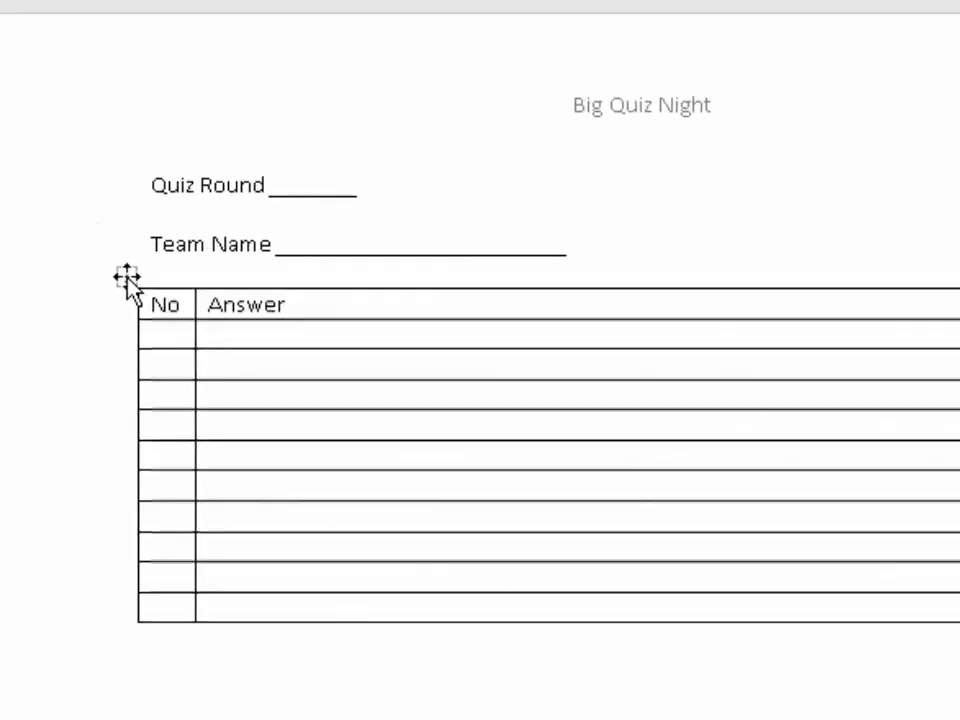
Step: Set the height of all 11 table rows to at least 2 cm
click(174, 359)
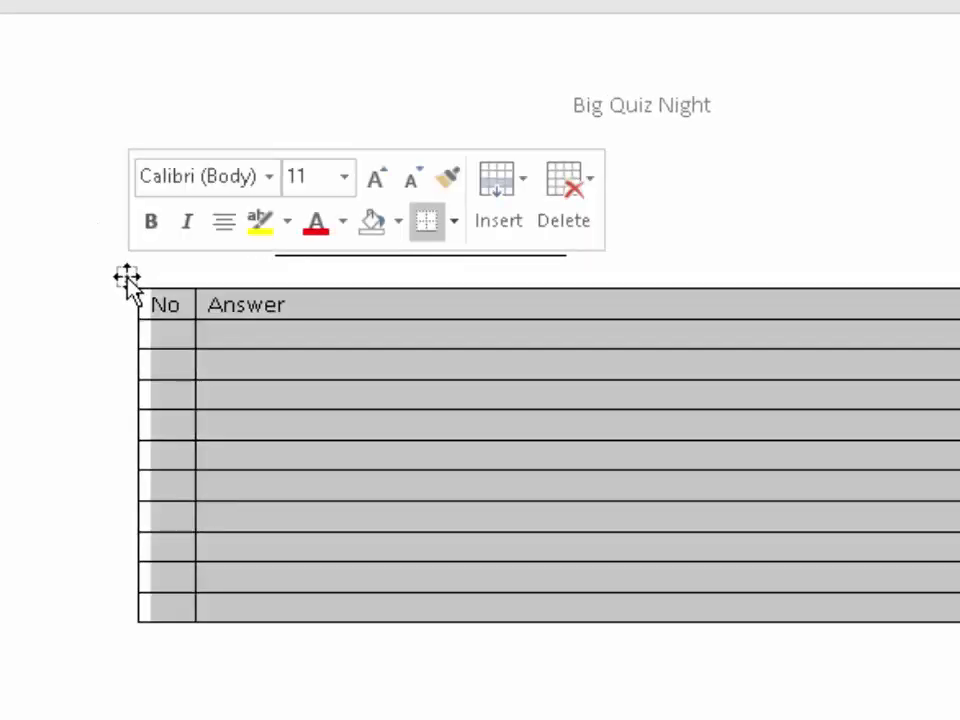
right_click(128, 280)
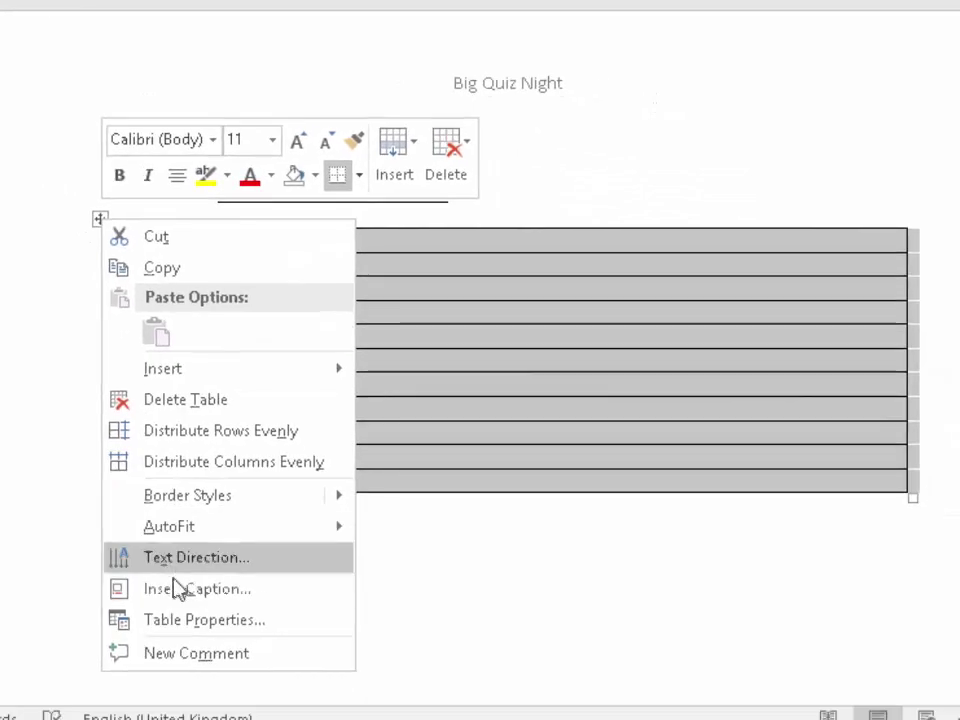
click(288, 621)
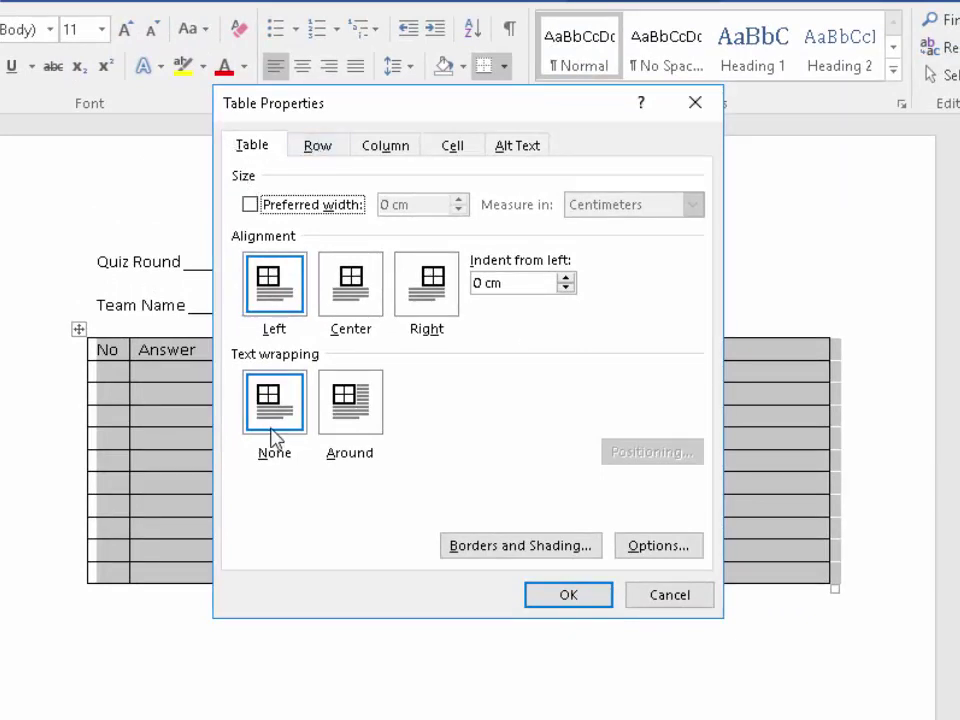
click(320, 150)
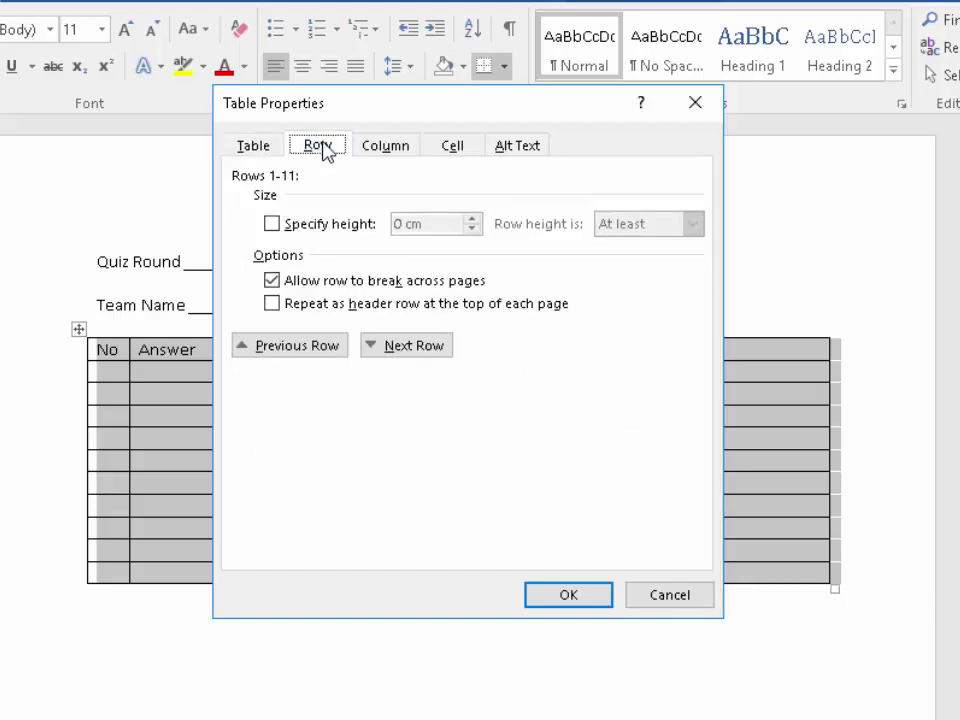
click(272, 225)
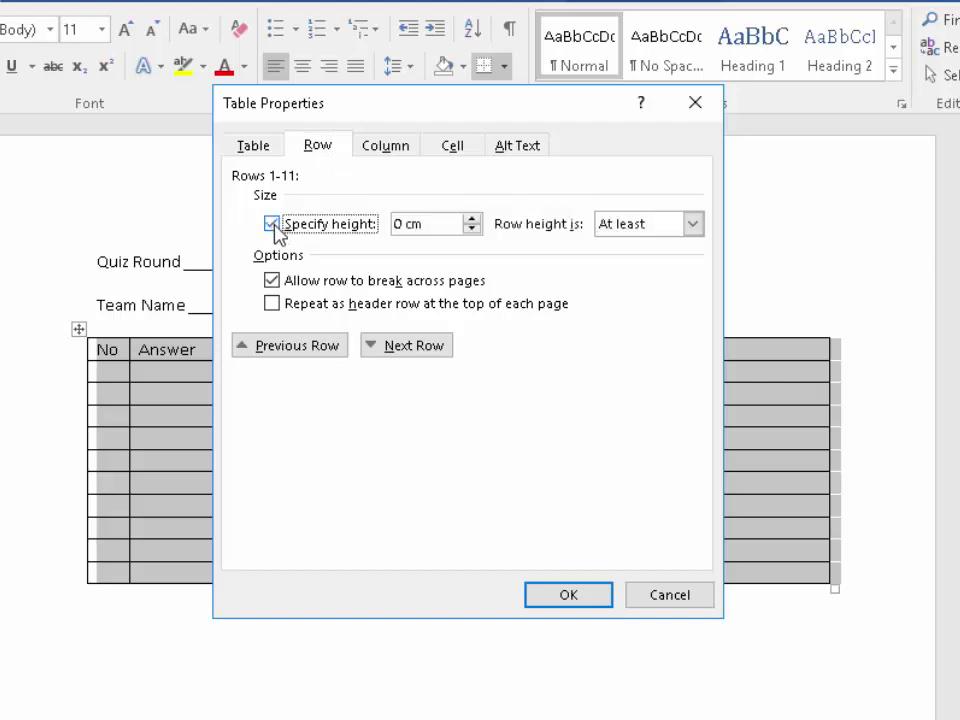
click(474, 220)
click(474, 220)
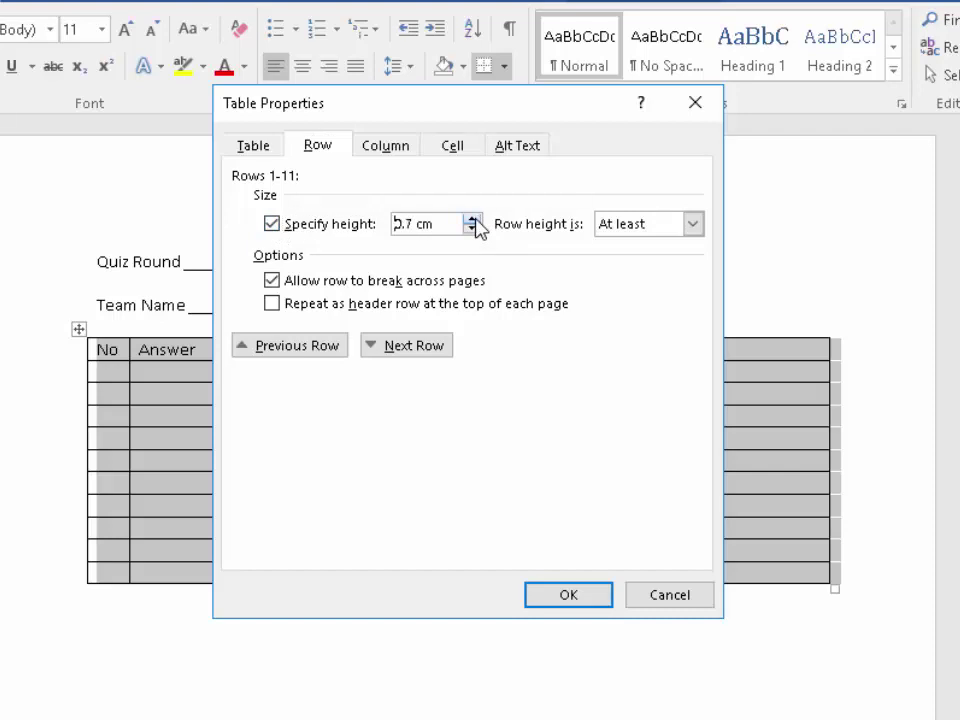
click(474, 220)
click(474, 220)
click(474, 220)
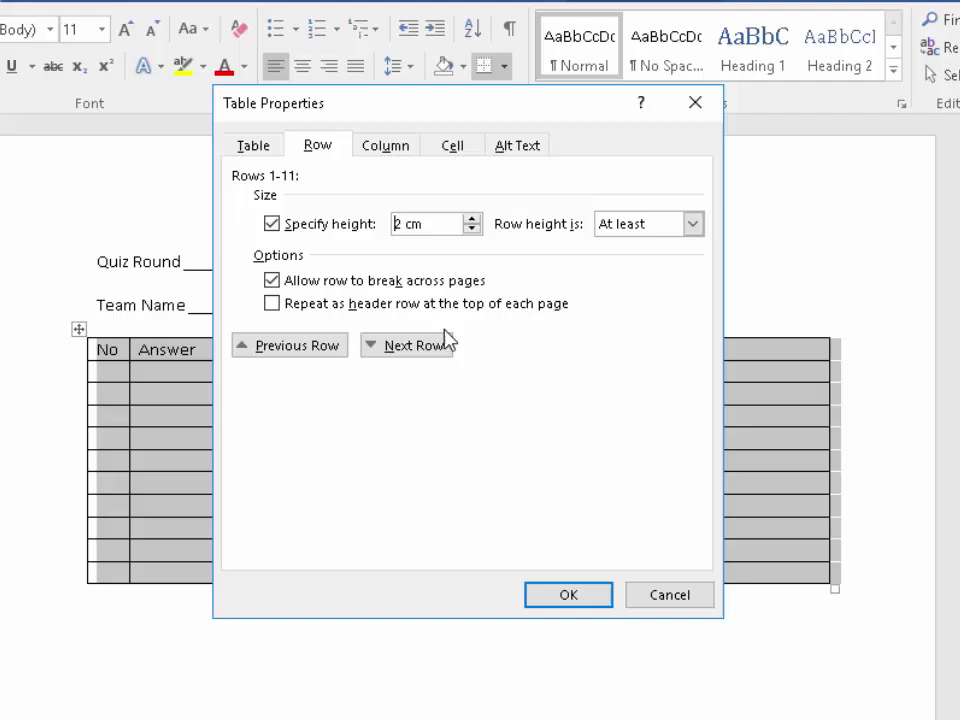
click(579, 602)
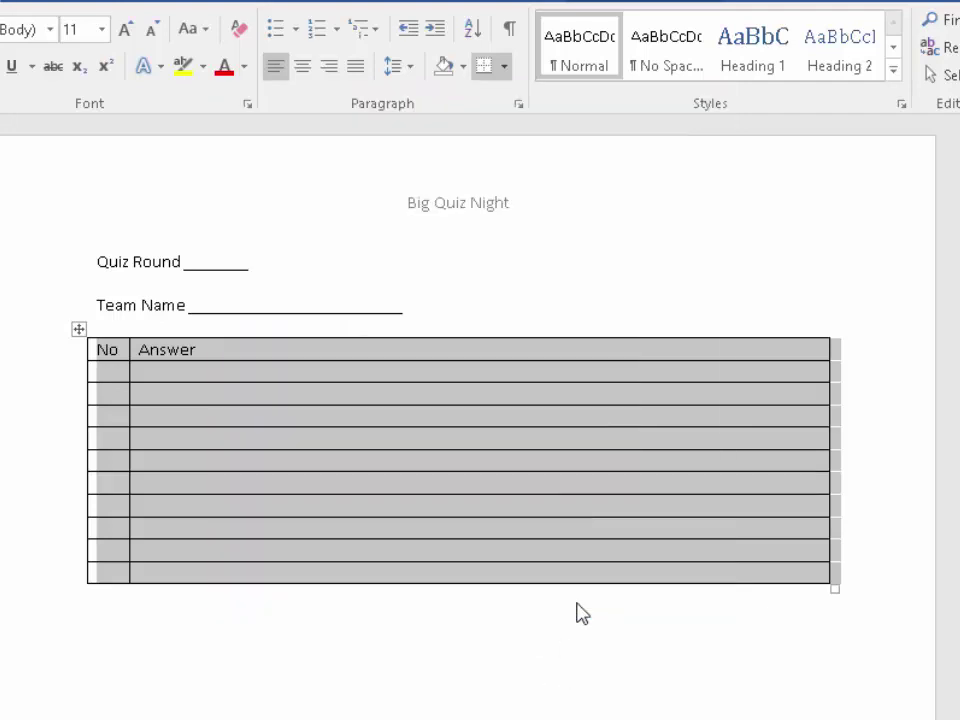
Step: Reduce the header row's height to just fit its headings, and widen the No column slightly
scroll(577, 597, down, 10)
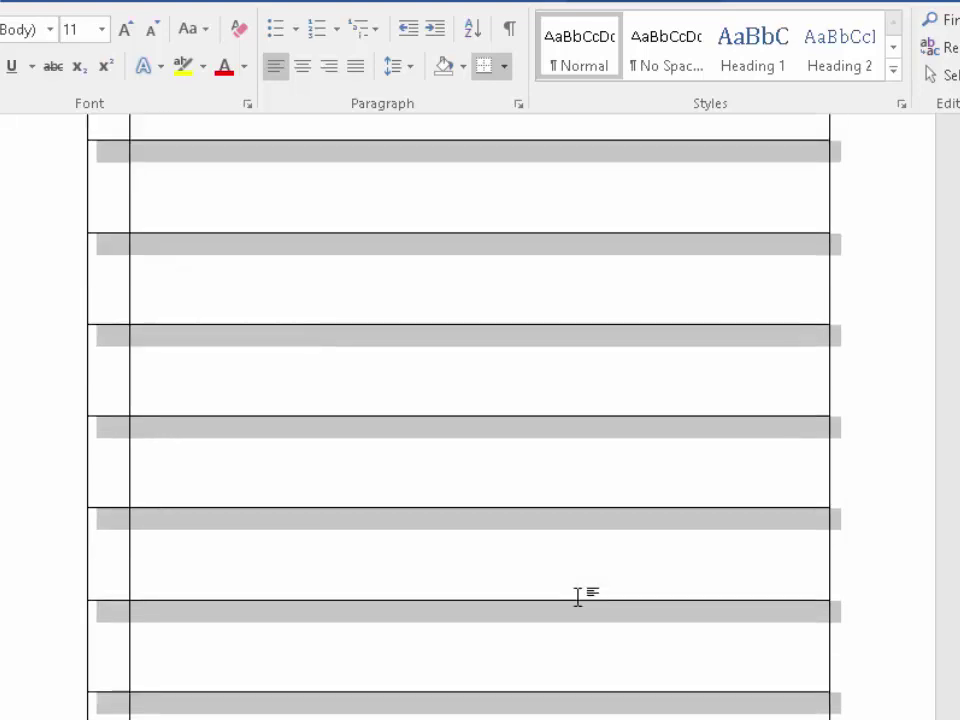
scroll(577, 597, down, 3)
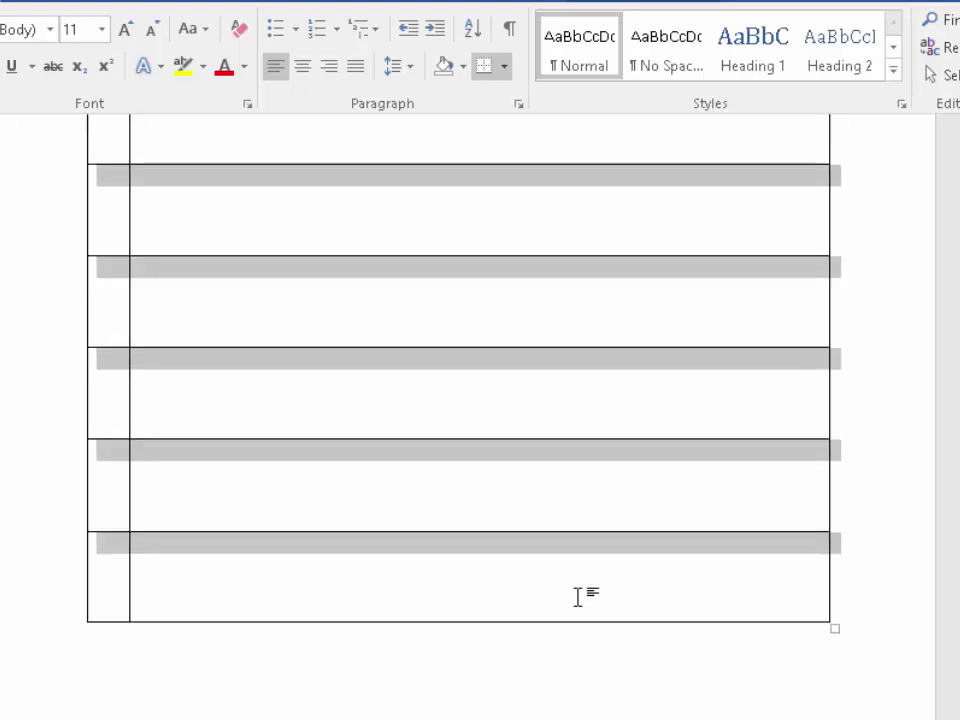
scroll(577, 597, up, 12)
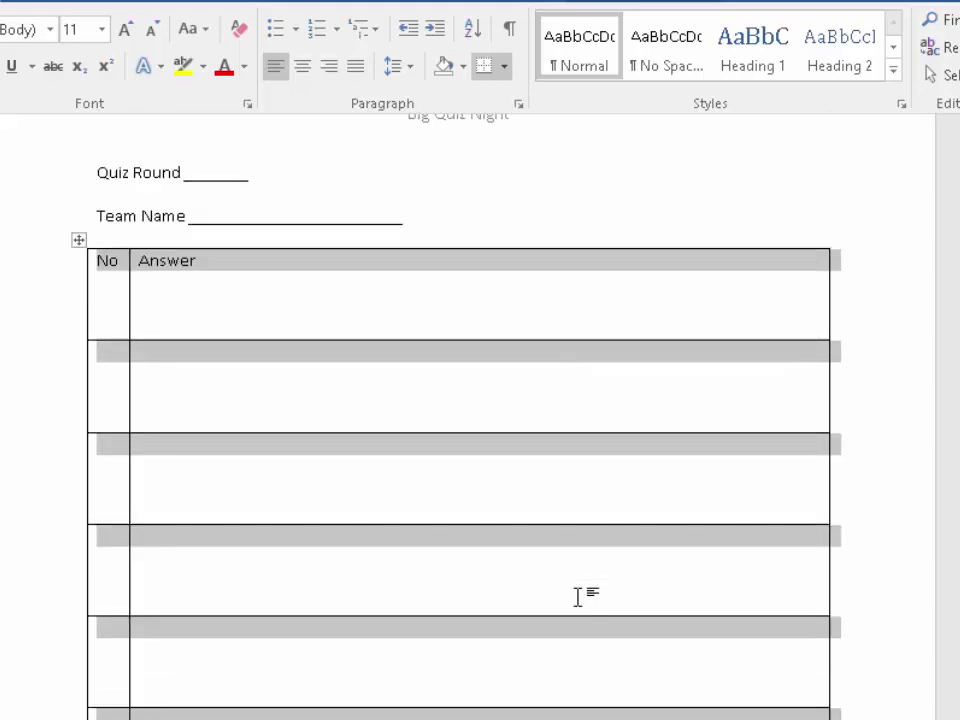
scroll(577, 597, down, 2)
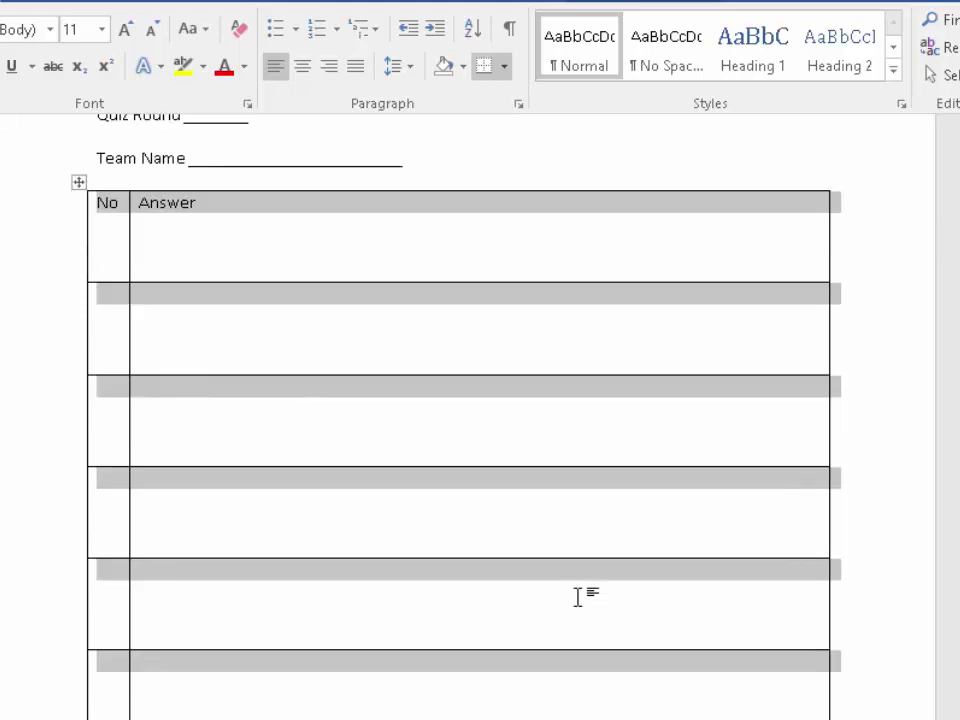
click(116, 245)
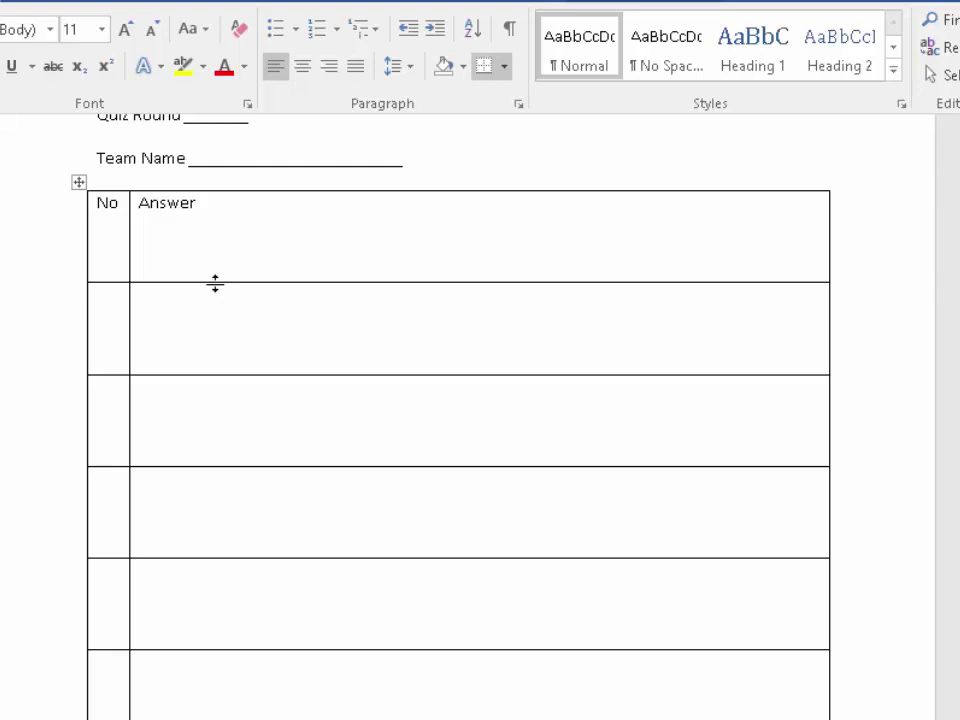
drag(215, 283, 210, 221)
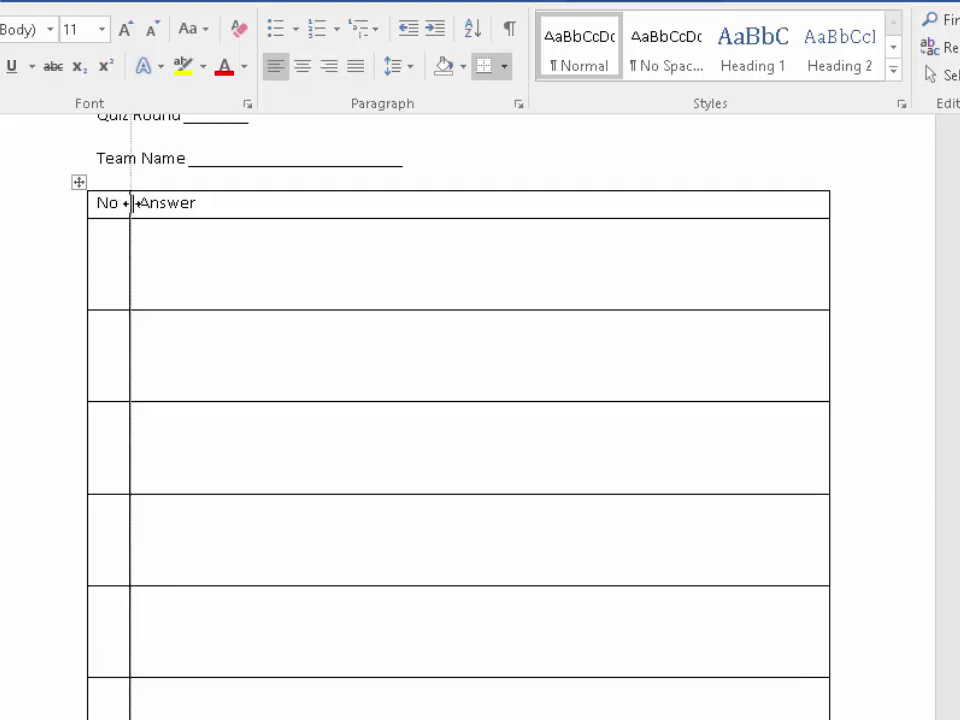
drag(129, 203, 152, 206)
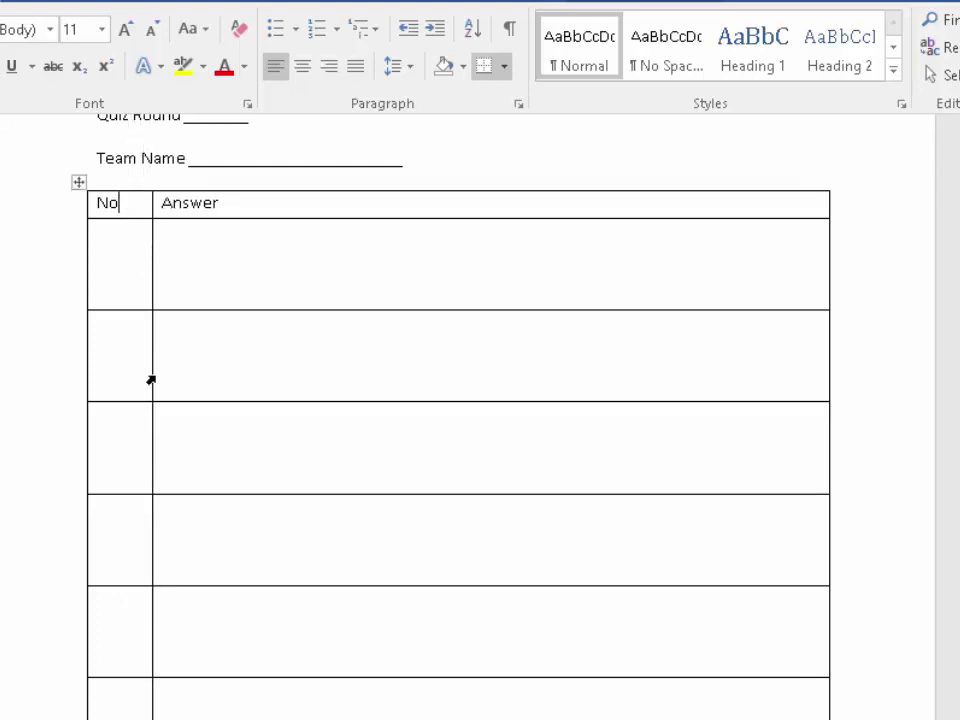
Step: Enter 1 without underlining in the first cell below the No heading
click(225, 266)
click(122, 272)
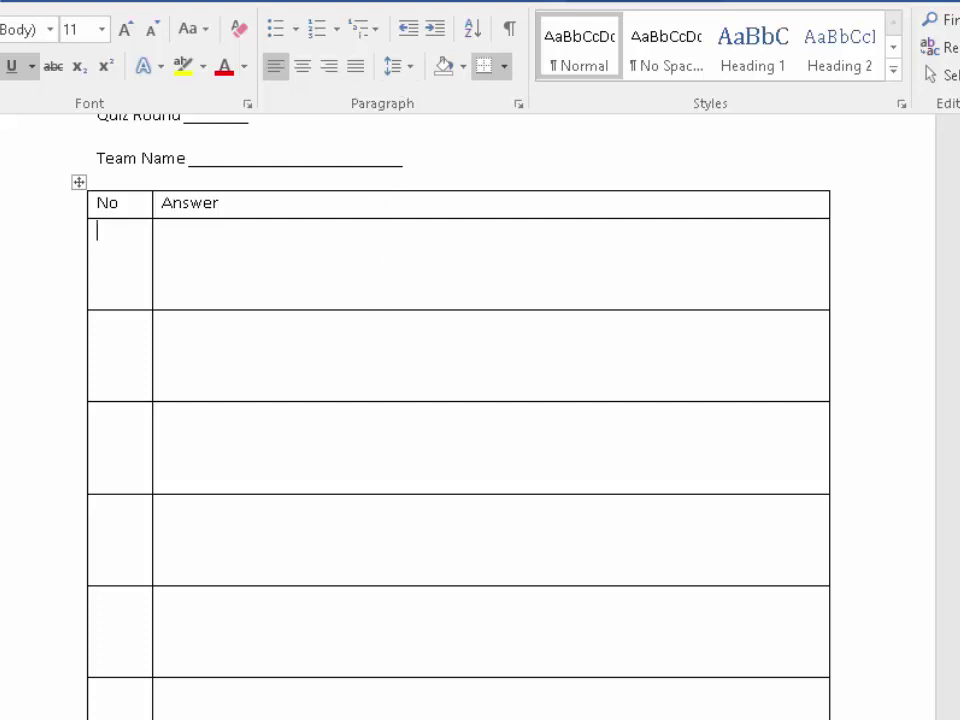
click(11, 66)
click(107, 241)
text(1)
click(11, 66)
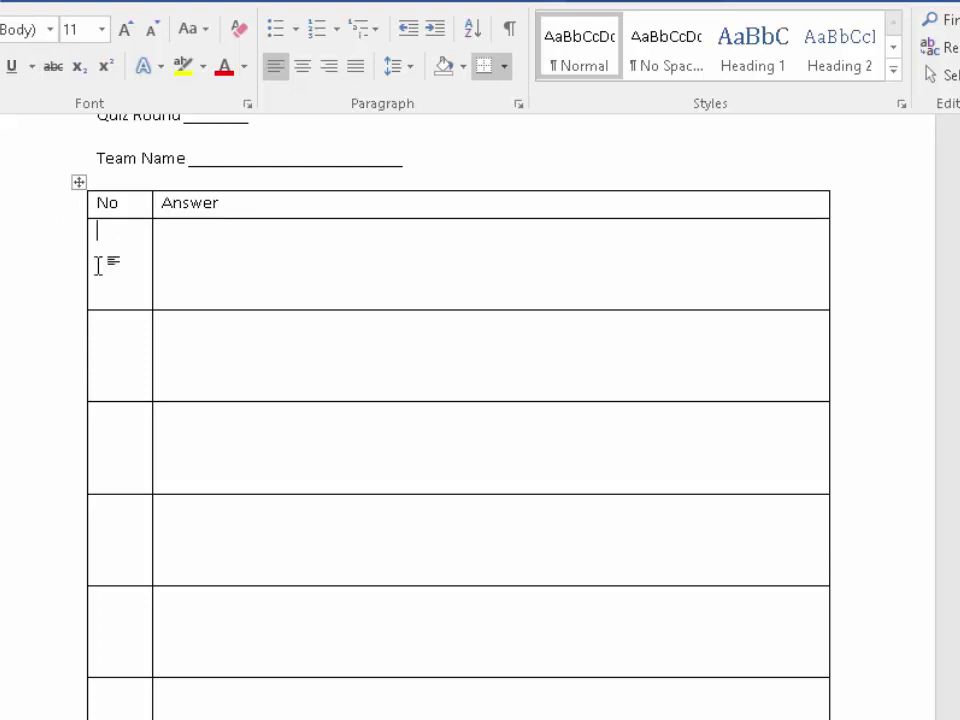
text(1)
key(Down)
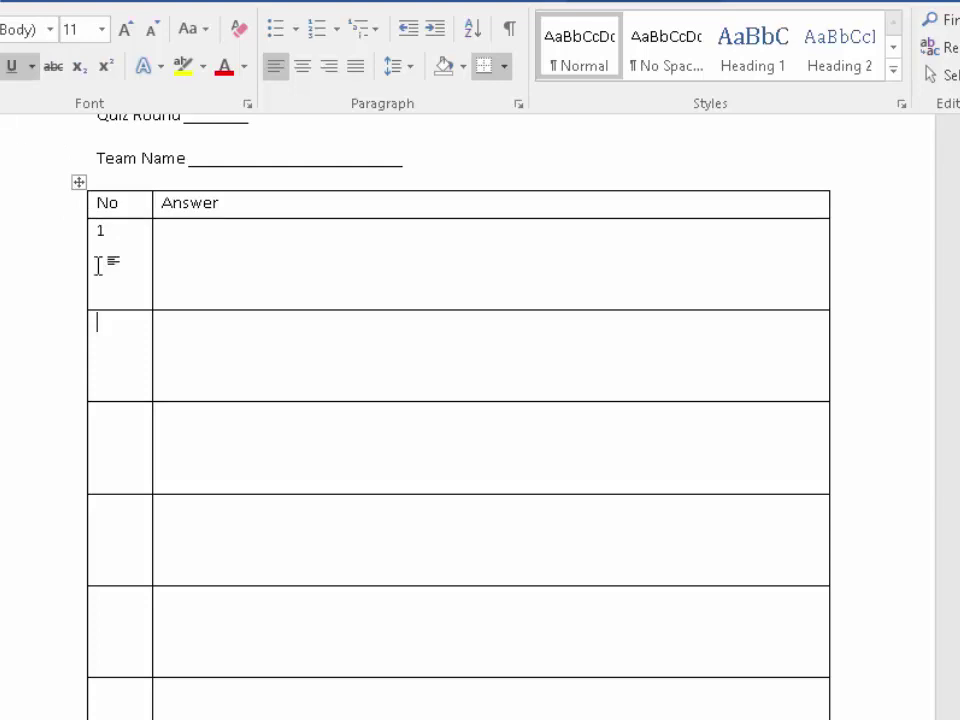
Step: Number the following three rows 2, 3 and 4 in the No column, without underlining
click(20, 67)
text(2)
key(Down)
click(12, 68)
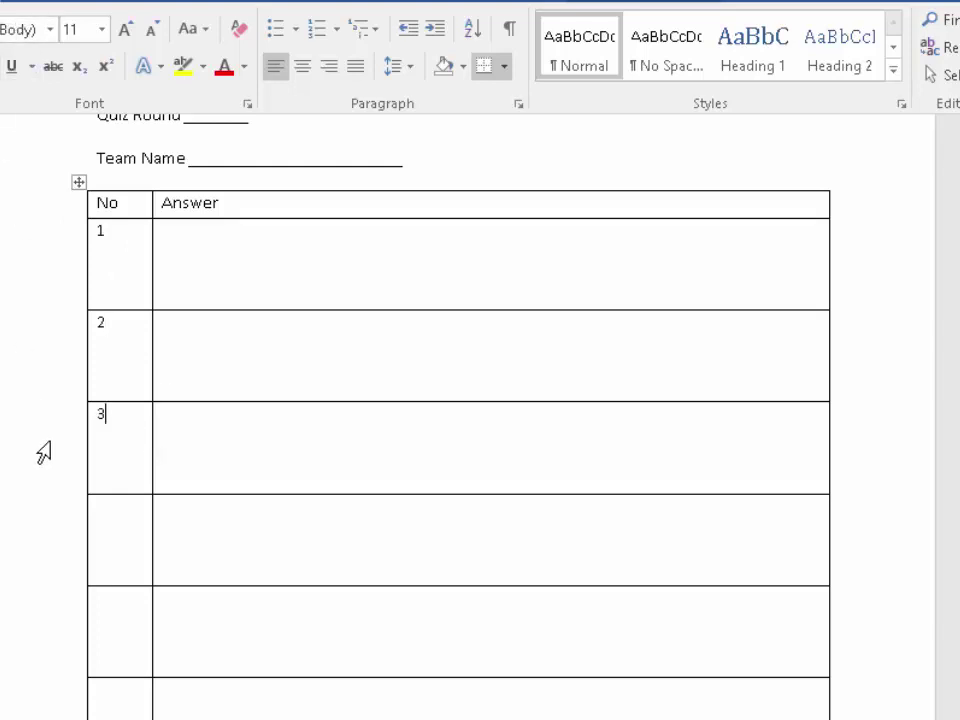
key(Down)
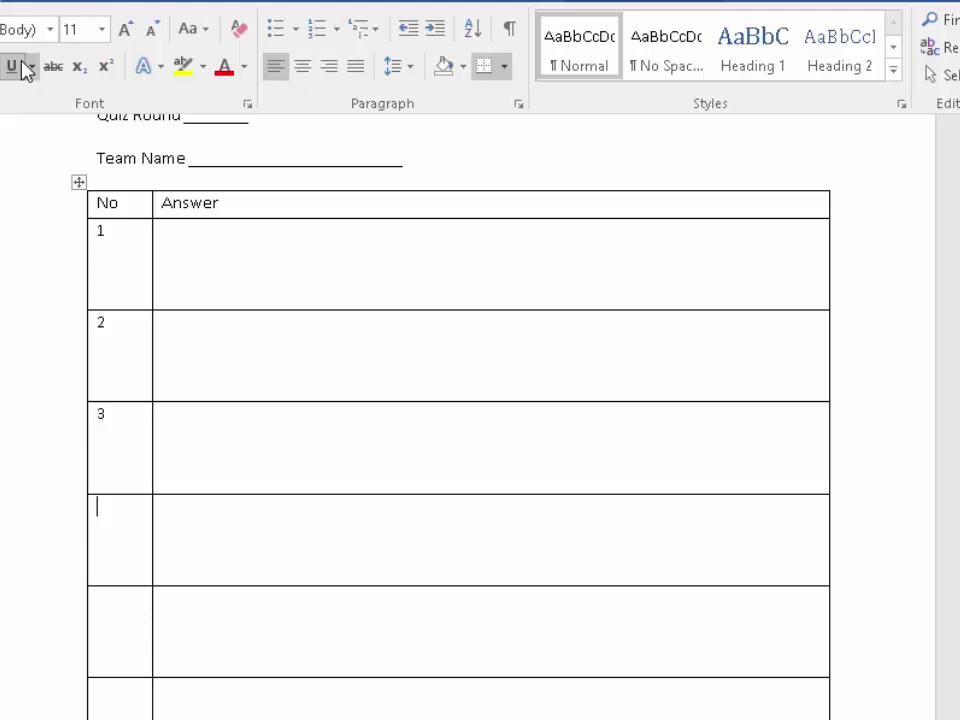
text(4)
Step: Continue the No column with 5, 6 and 7 in the following three rows, without underlining
scroll(226, 558, down, 2)
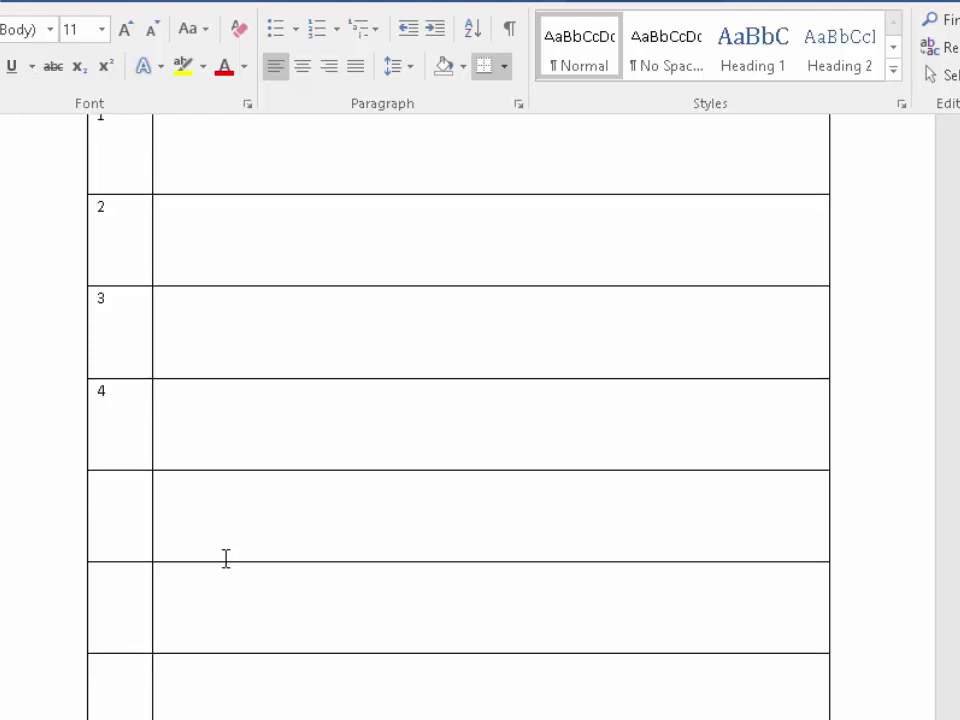
click(100, 495)
click(103, 612)
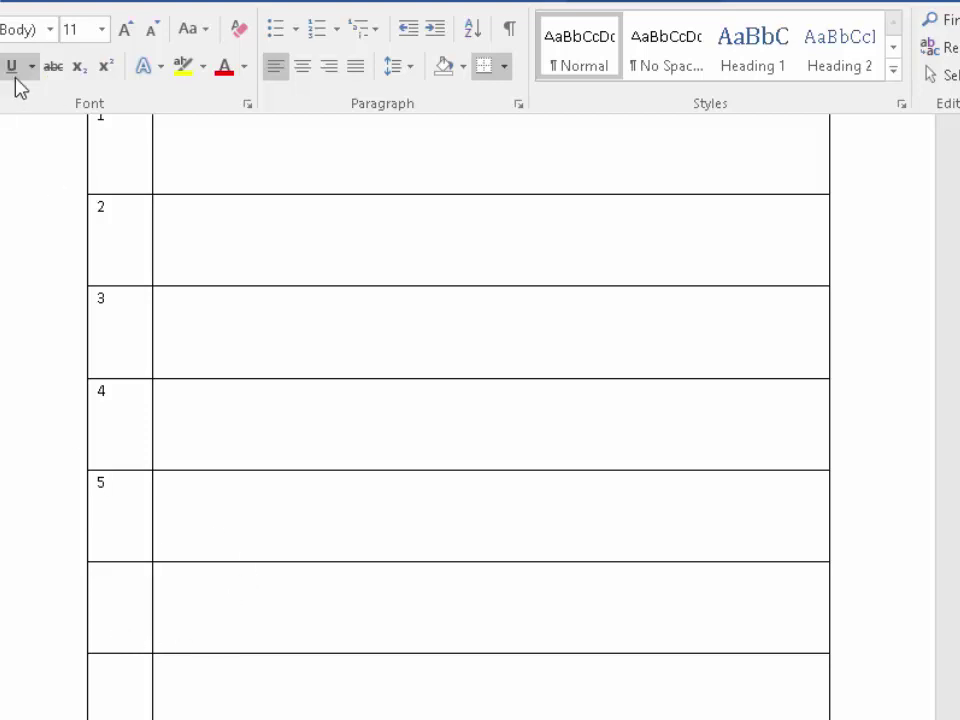
scroll(170, 336, down, 2)
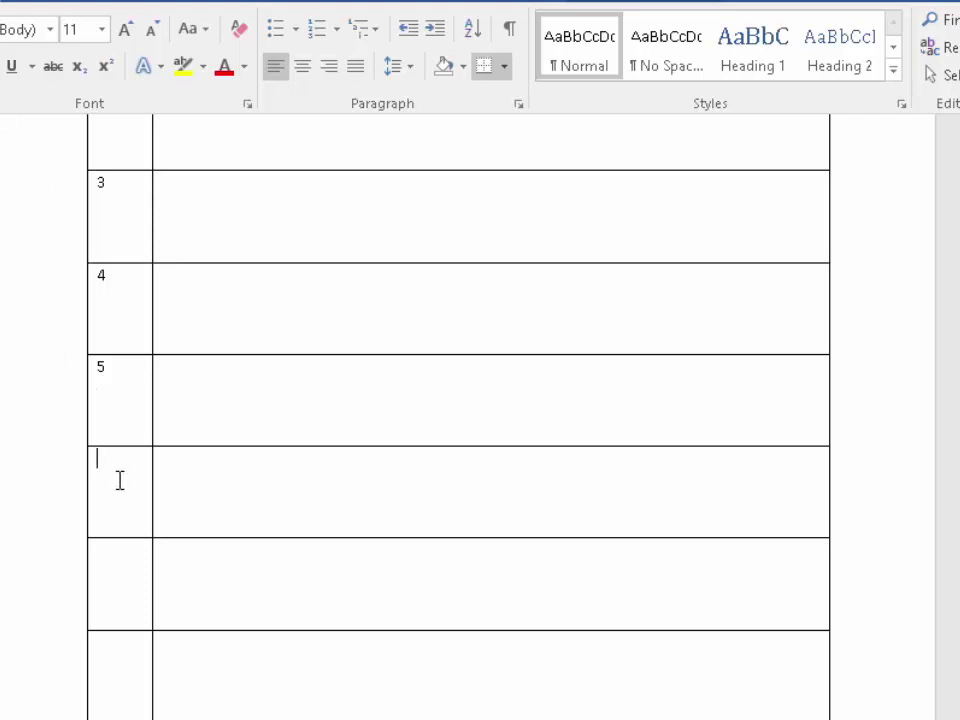
text(6)
click(117, 576)
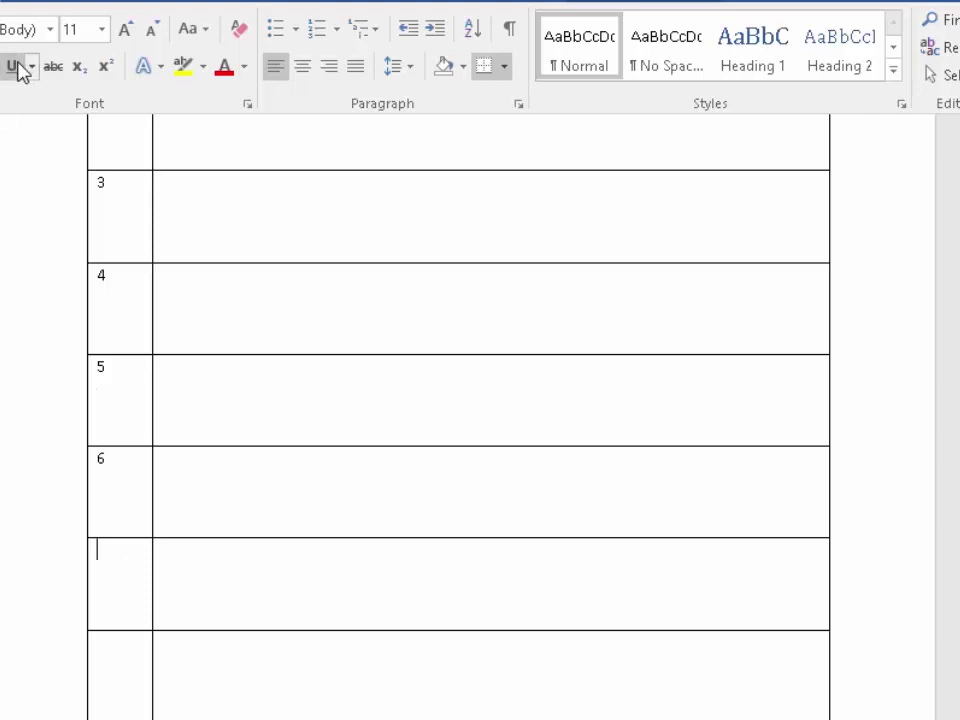
scroll(268, 435, down, 2)
text(7)
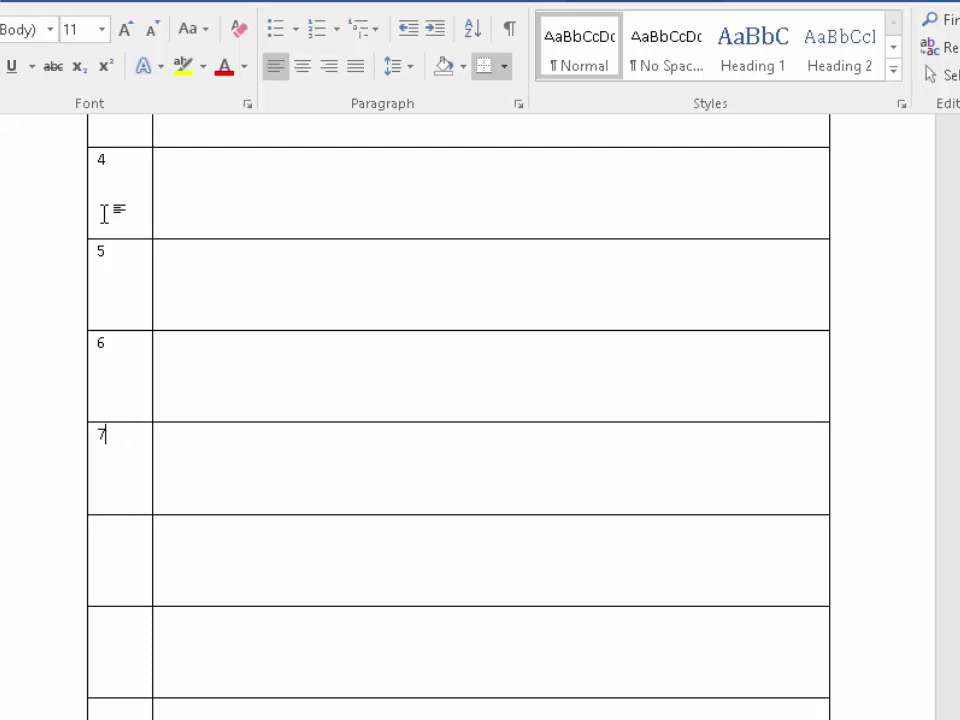
Step: Complete the No column with 8, 9 and 10 in the last three rows, without underlining
click(134, 558)
text(8)
click(11, 66)
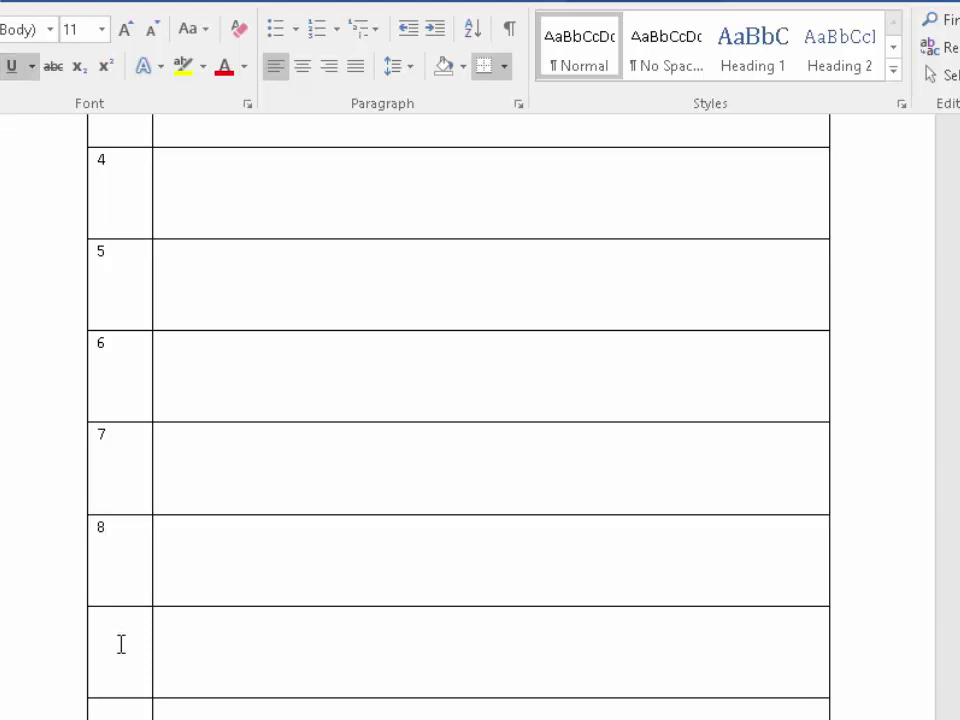
text(9)
key(BackSpace)
click(13, 68)
text(9)
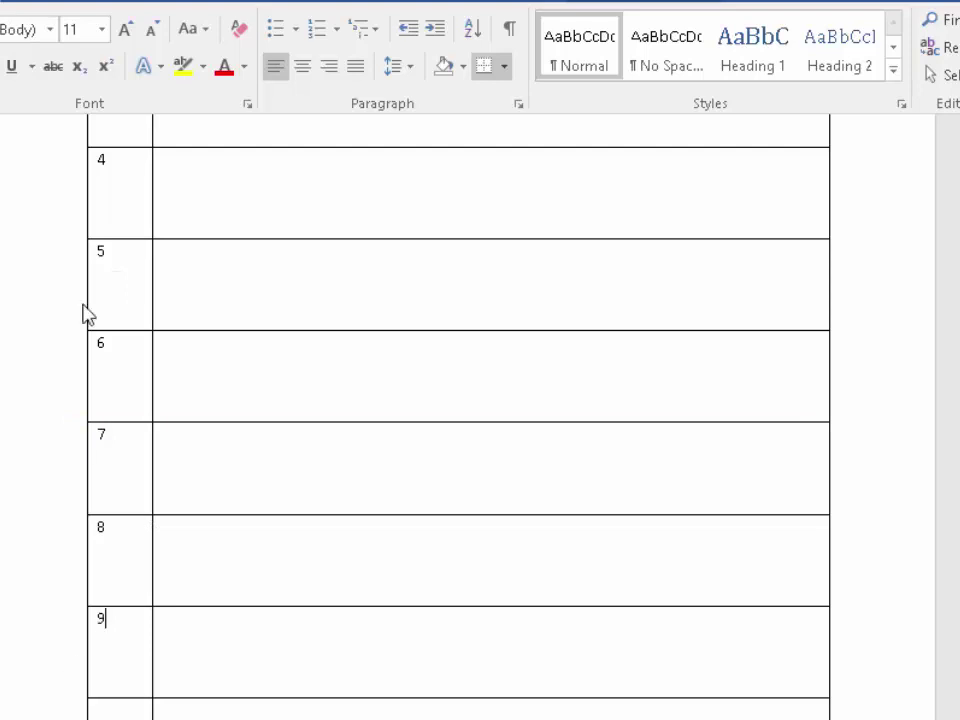
click(14, 67)
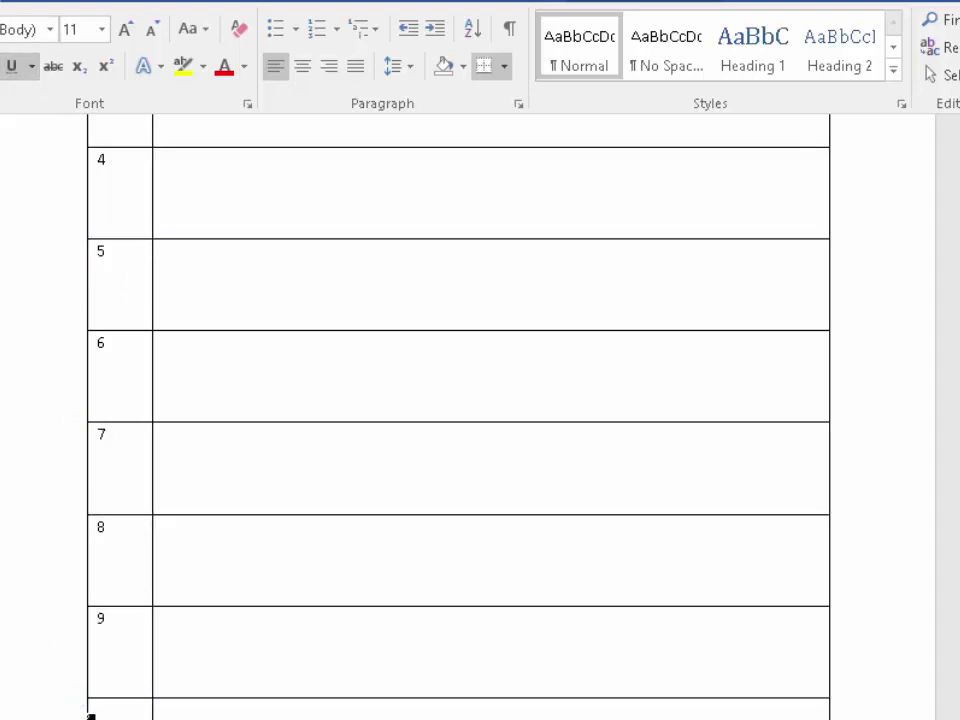
click(92, 712)
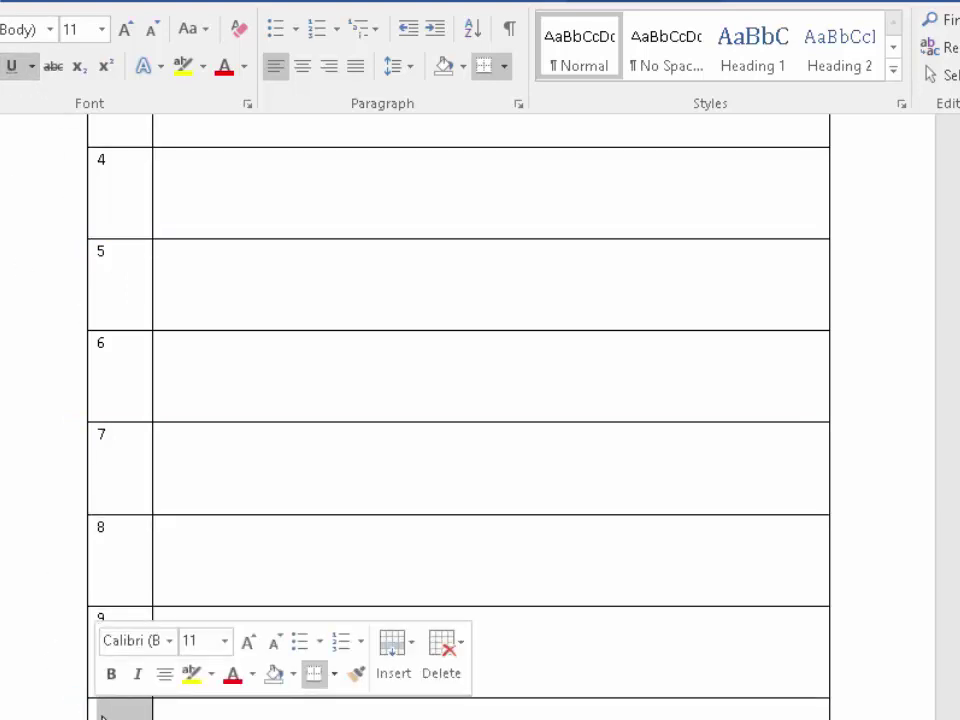
click(14, 67)
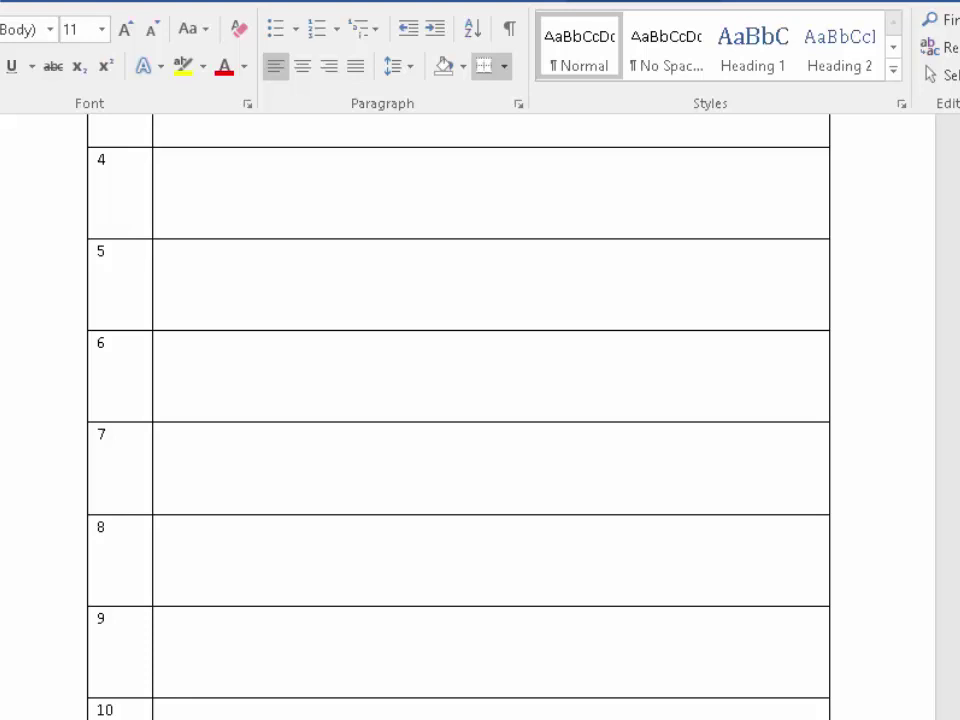
Step: Centre the contents of the whole No column both horizontally and vertically within their cells, and deselect the column
scroll(458, 420, down, 4)
scroll(458, 420, up, 10)
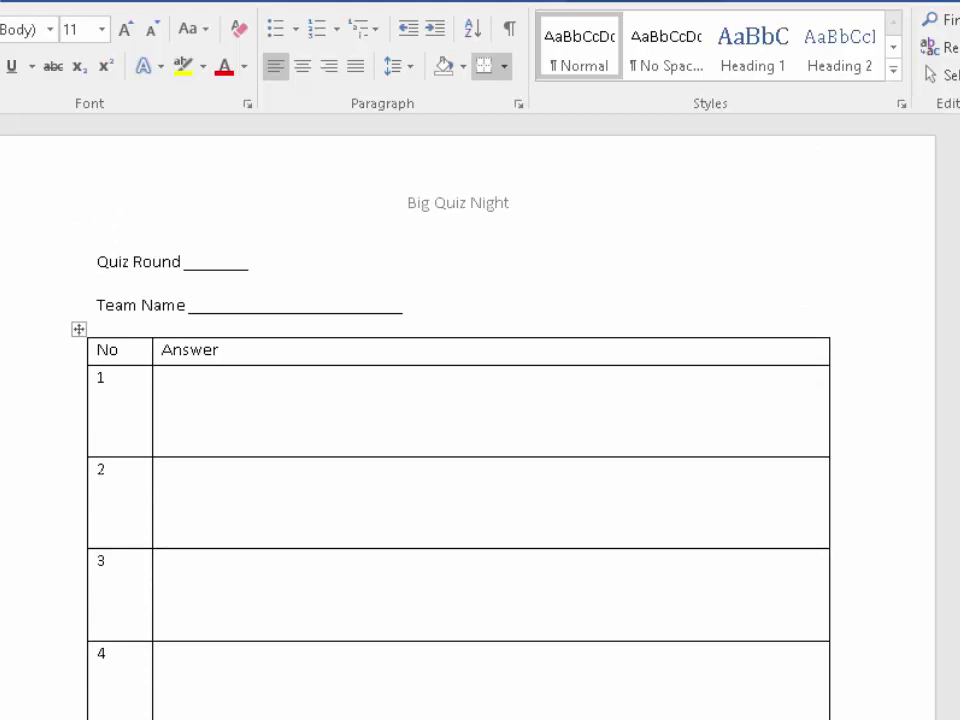
scroll(956, 396, down, 10)
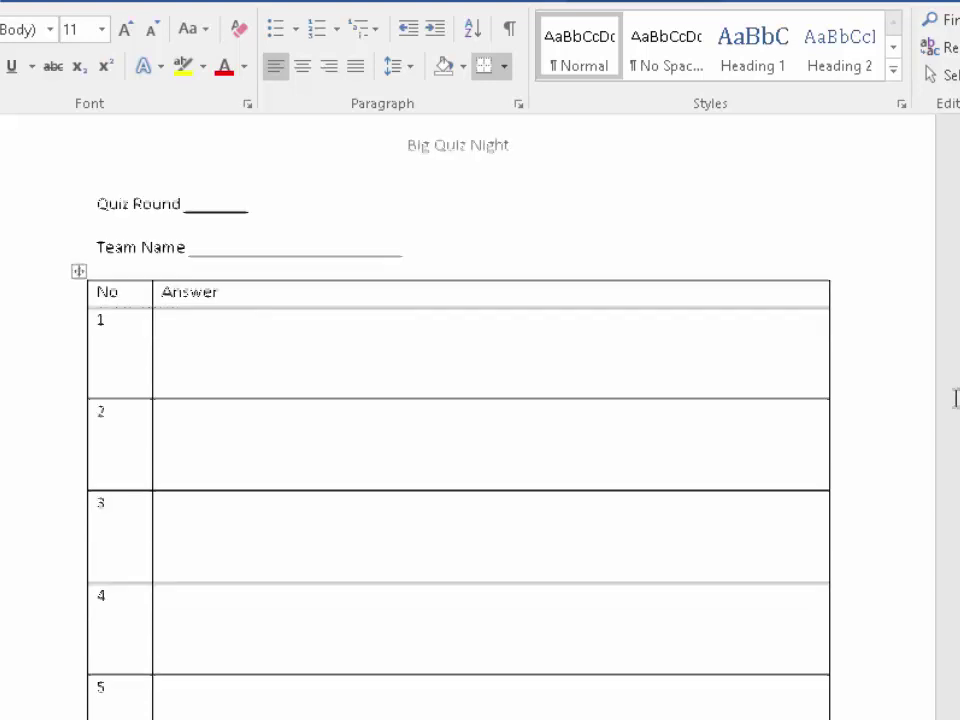
scroll(958, 455, down, 2)
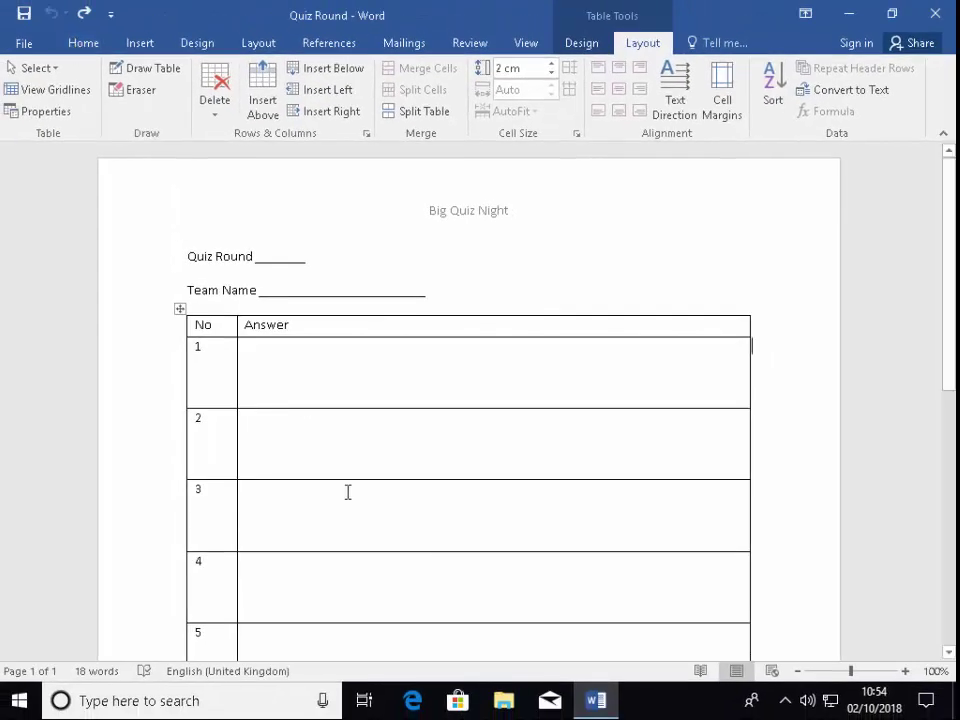
click(83, 44)
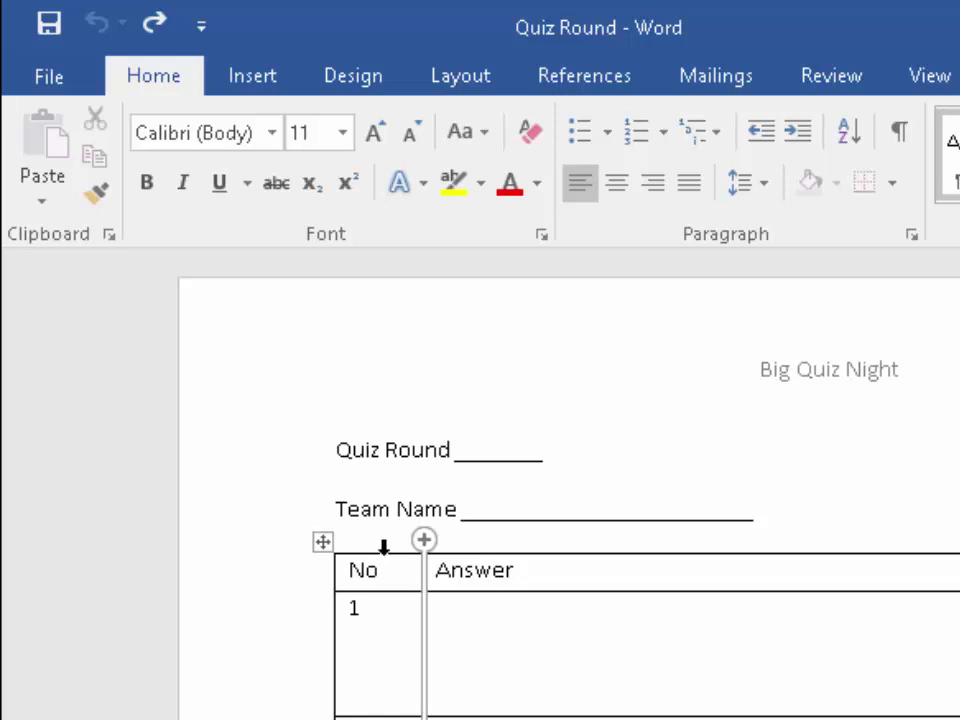
click(383, 546)
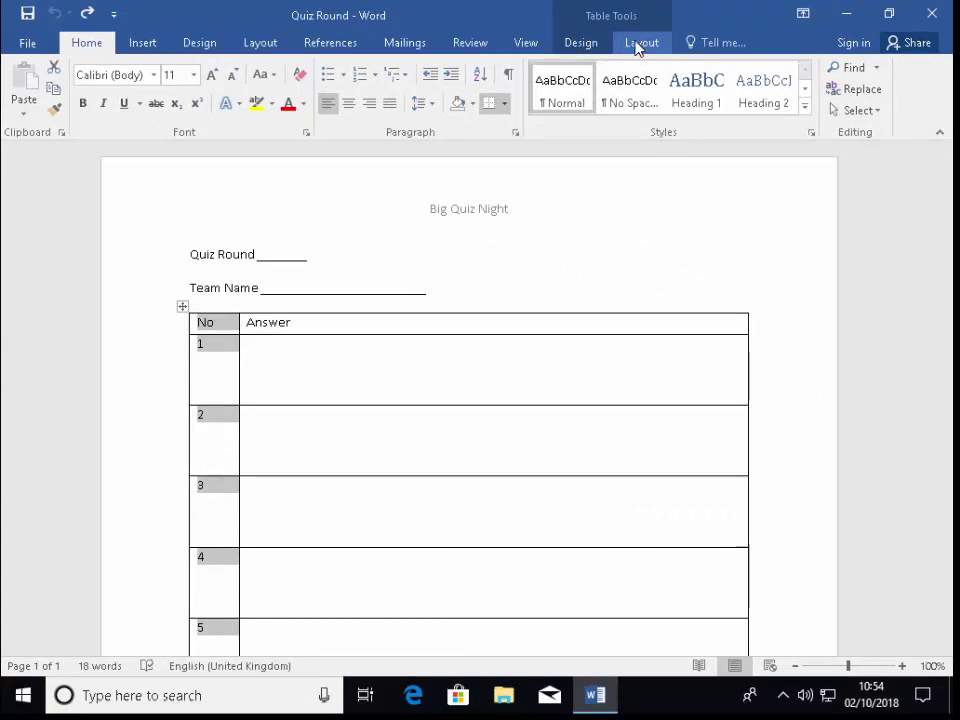
click(639, 43)
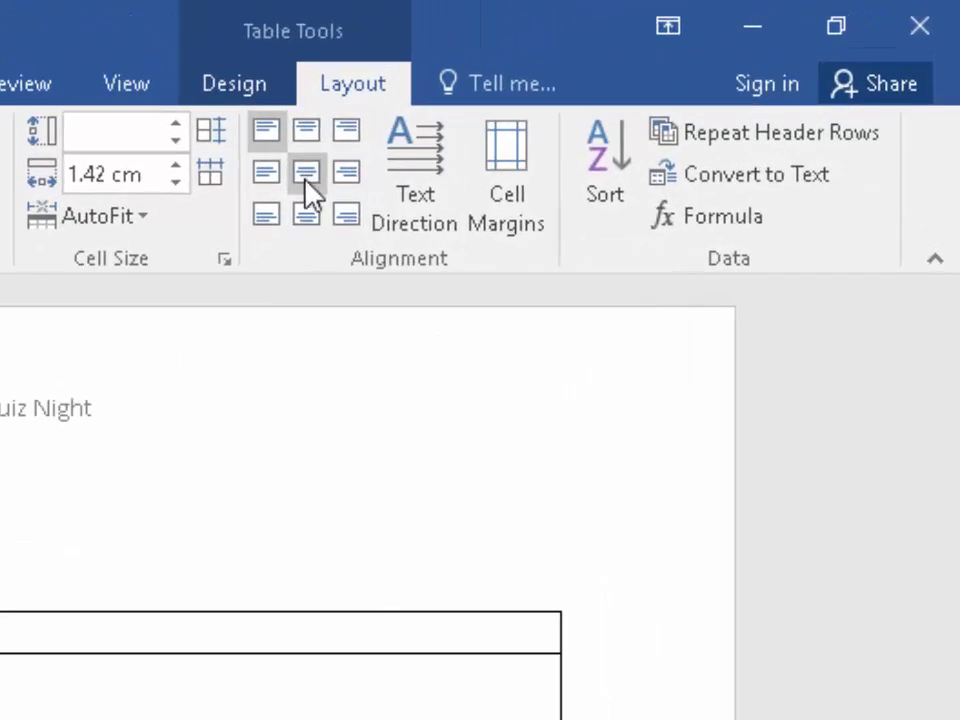
click(306, 175)
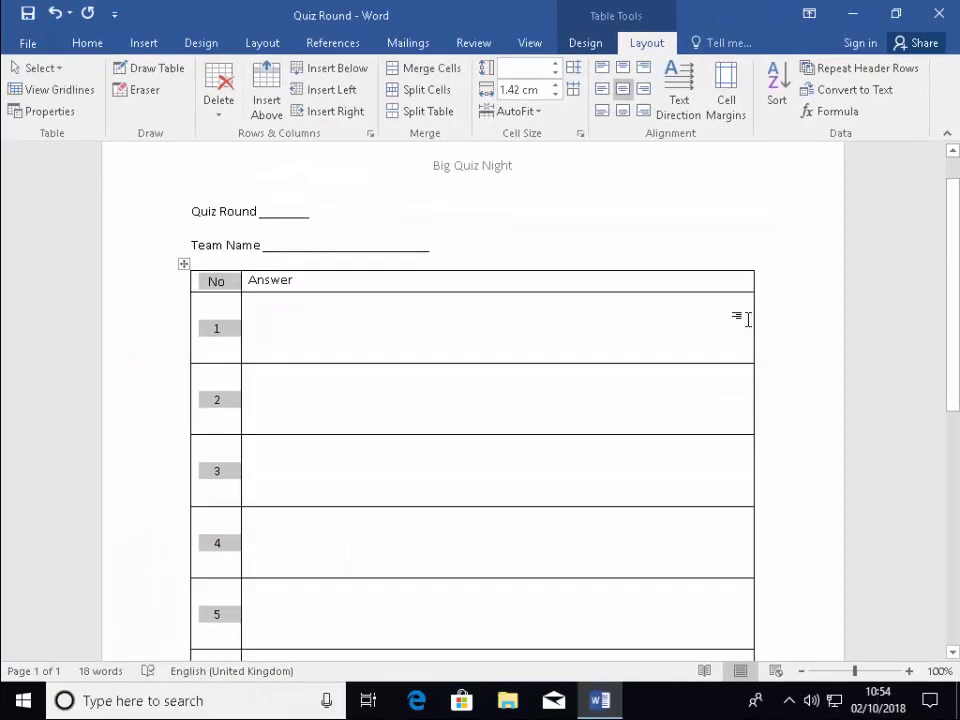
scroll(747, 319, down, 3)
scroll(747, 319, down, 8)
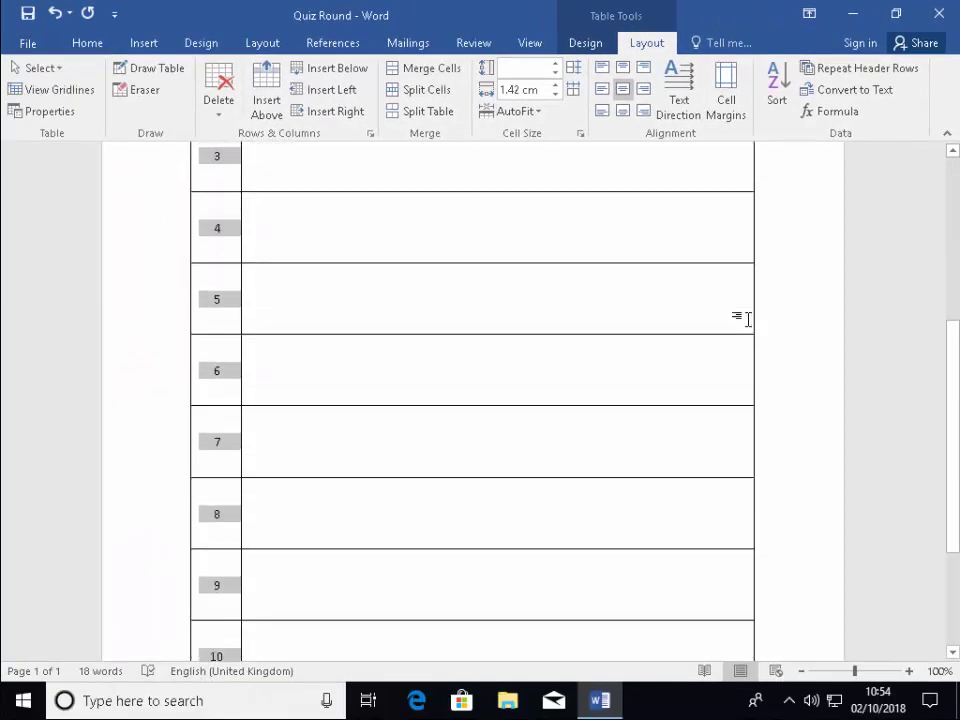
click(792, 331)
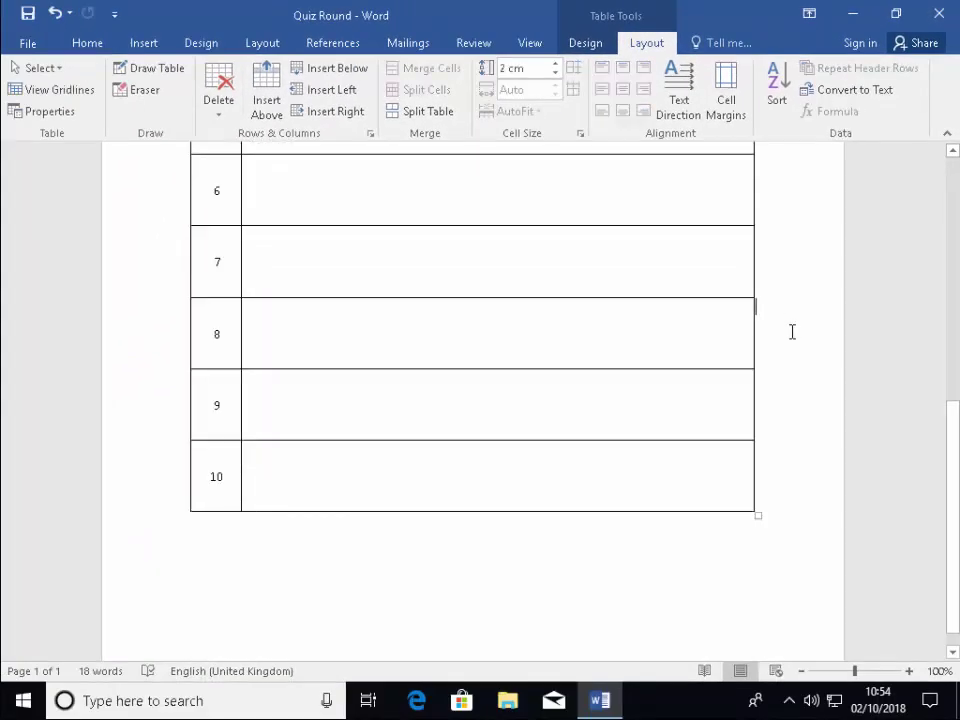
scroll(792, 331, down, 1)
scroll(791, 330, up, 12)
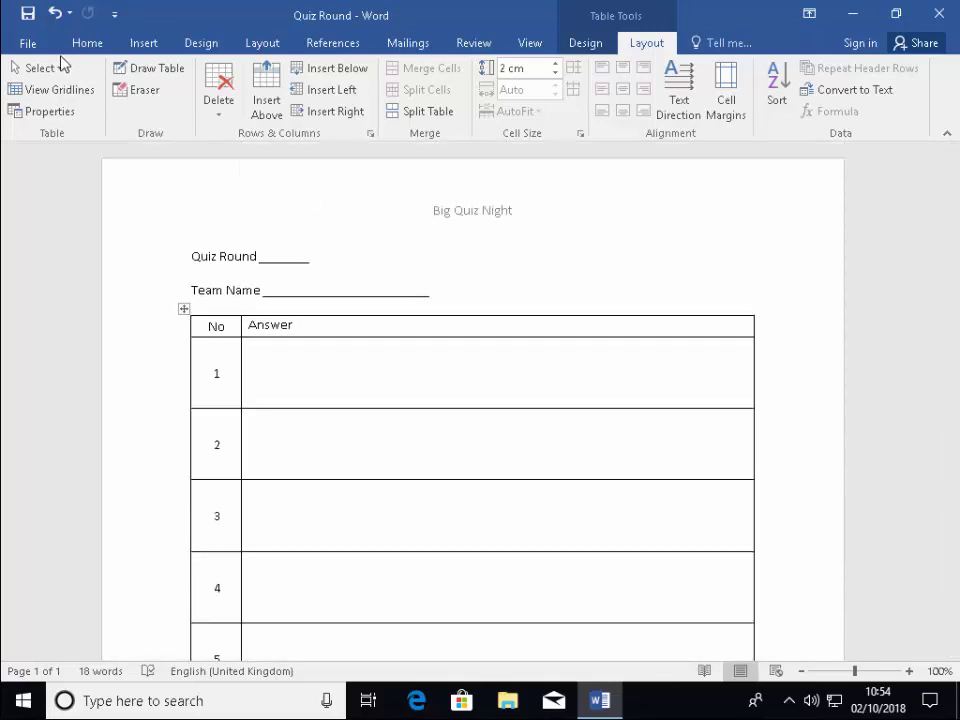
Step: Examine the full-page layout of the answer sheet in the print preview, and return to the document without printing
click(29, 44)
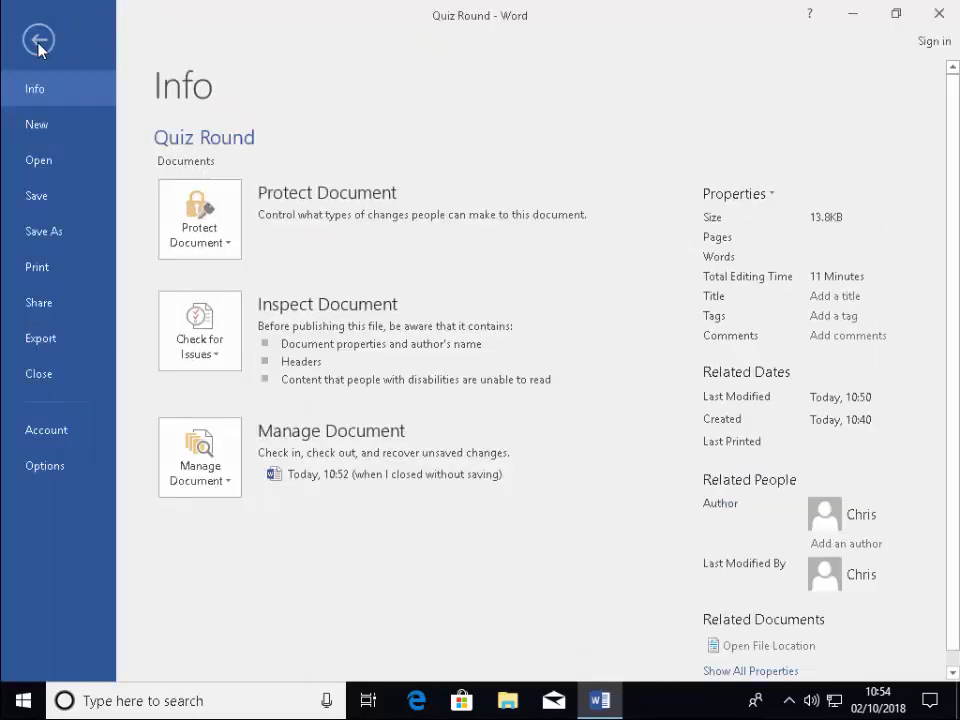
click(50, 276)
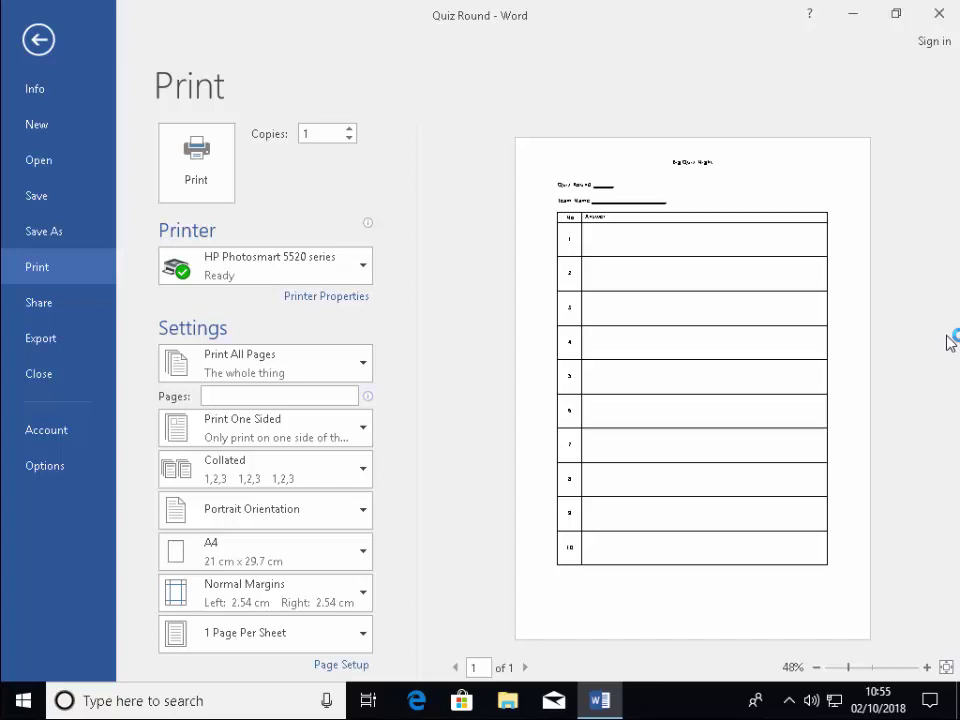
click(32, 44)
scroll(587, 482, up, 5)
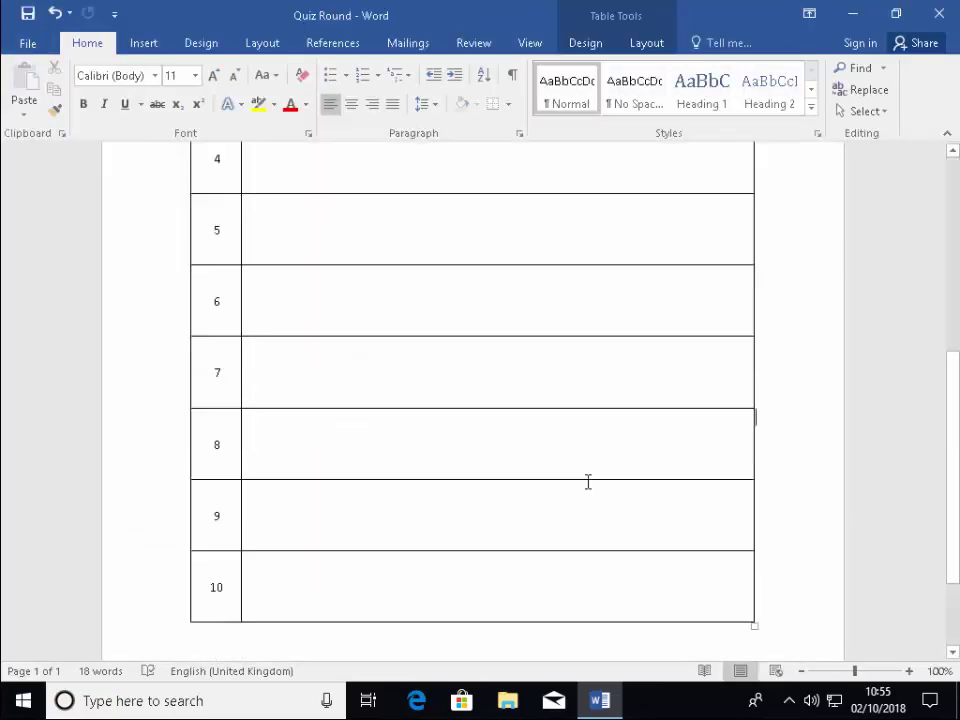
scroll(587, 482, up, 3)
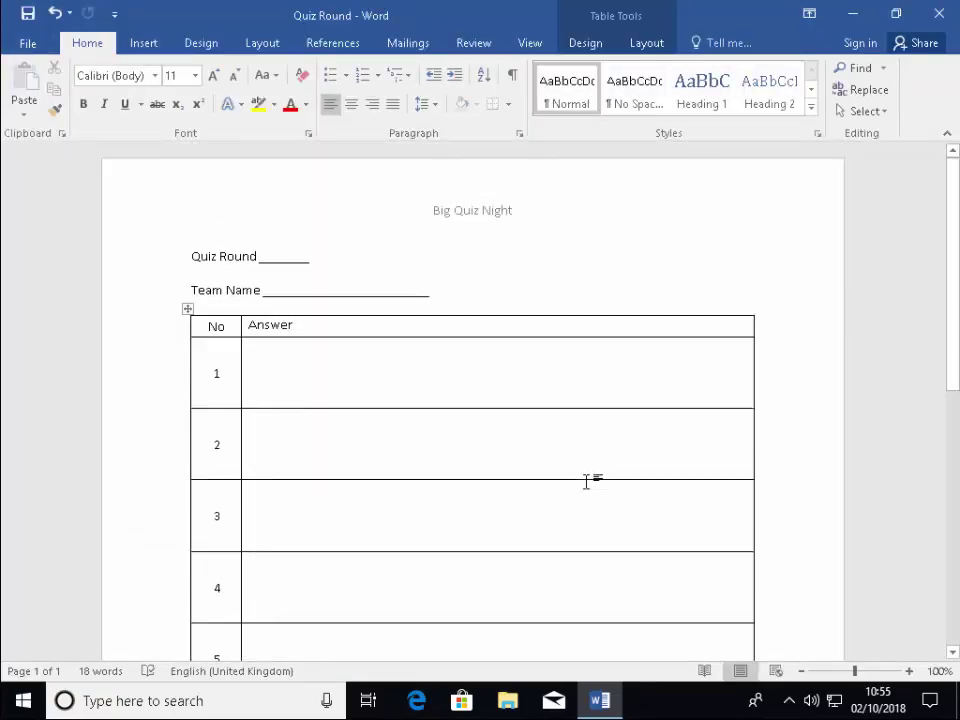